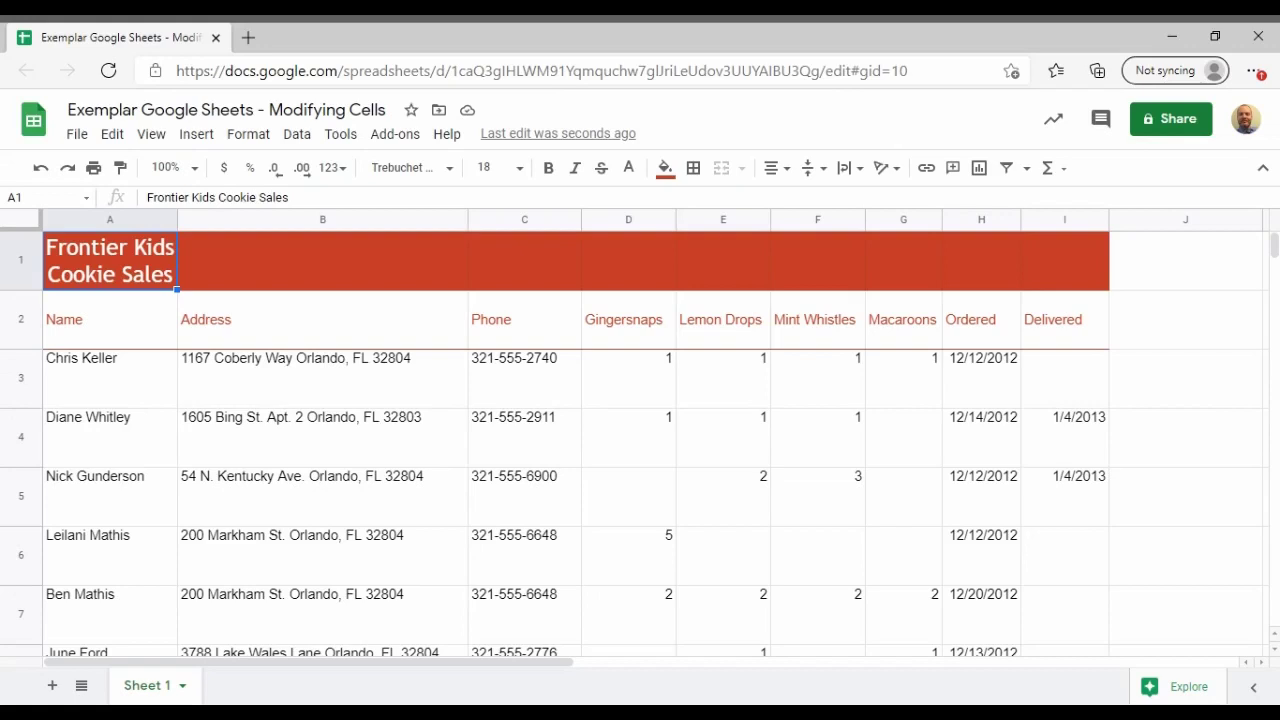
- Look through the File menu and the title field, leaving both unchanged
click(78, 135)
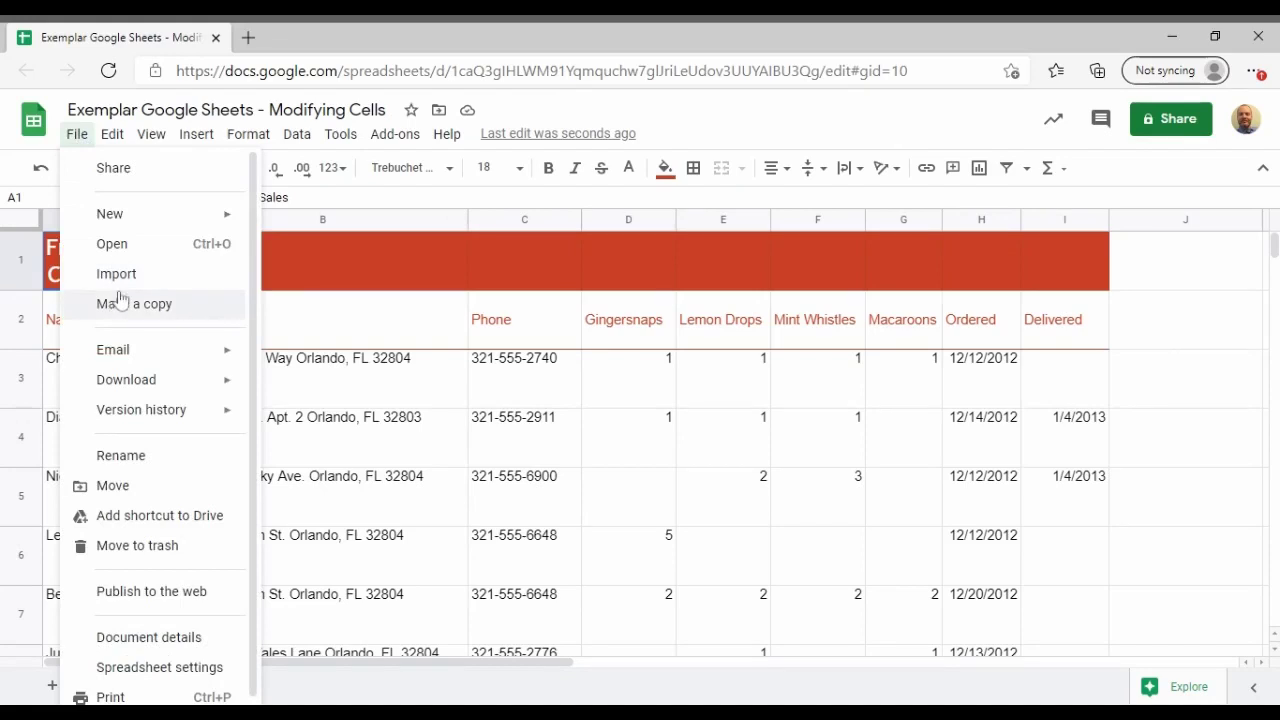
click(79, 137)
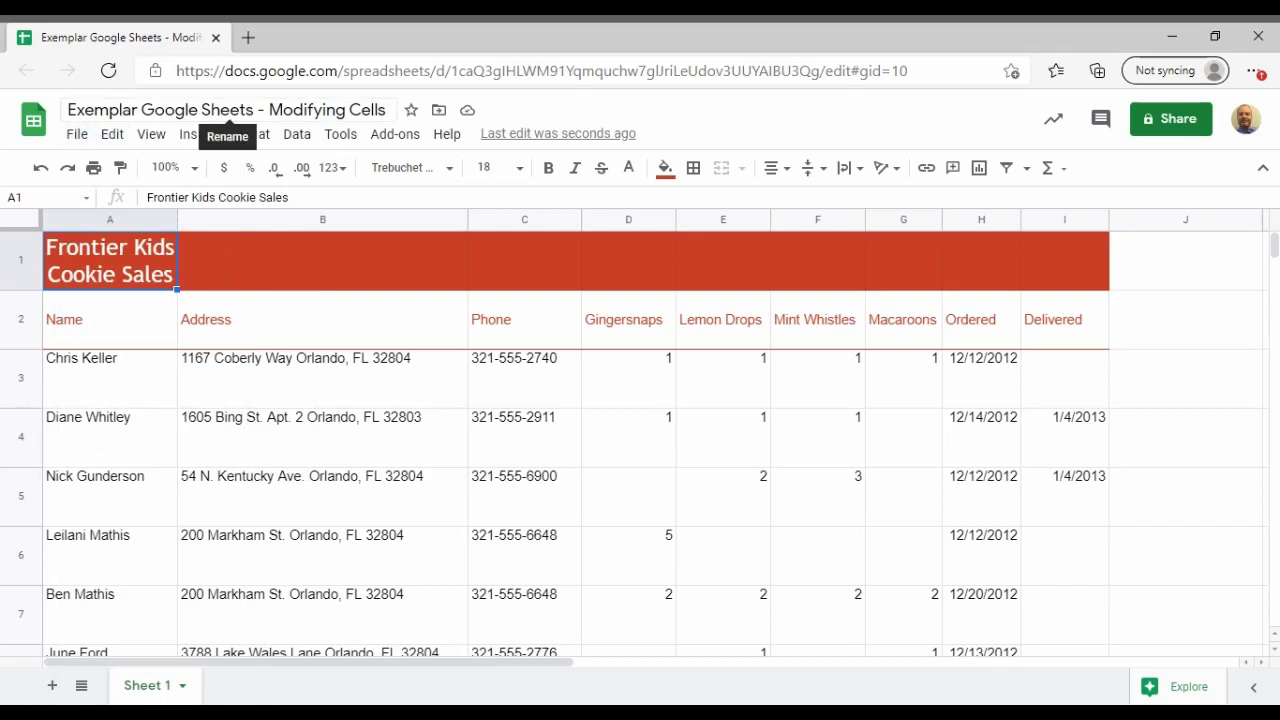
click(154, 110)
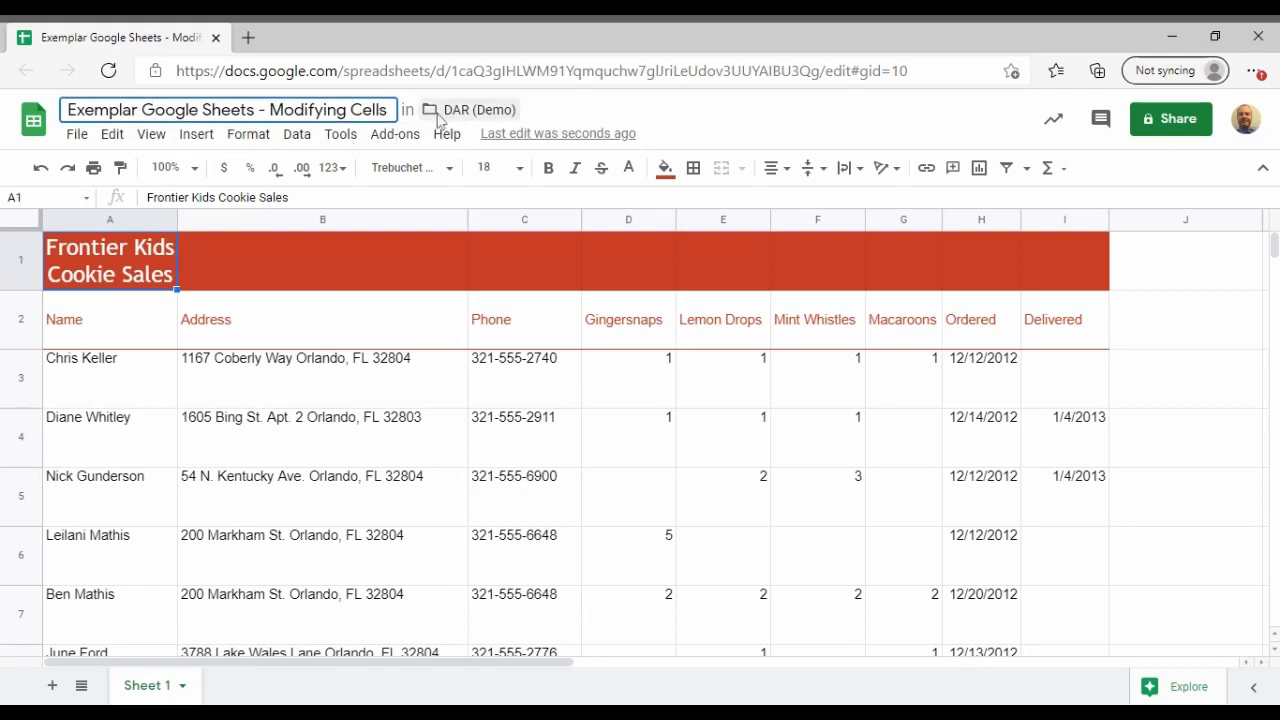
click(560, 118)
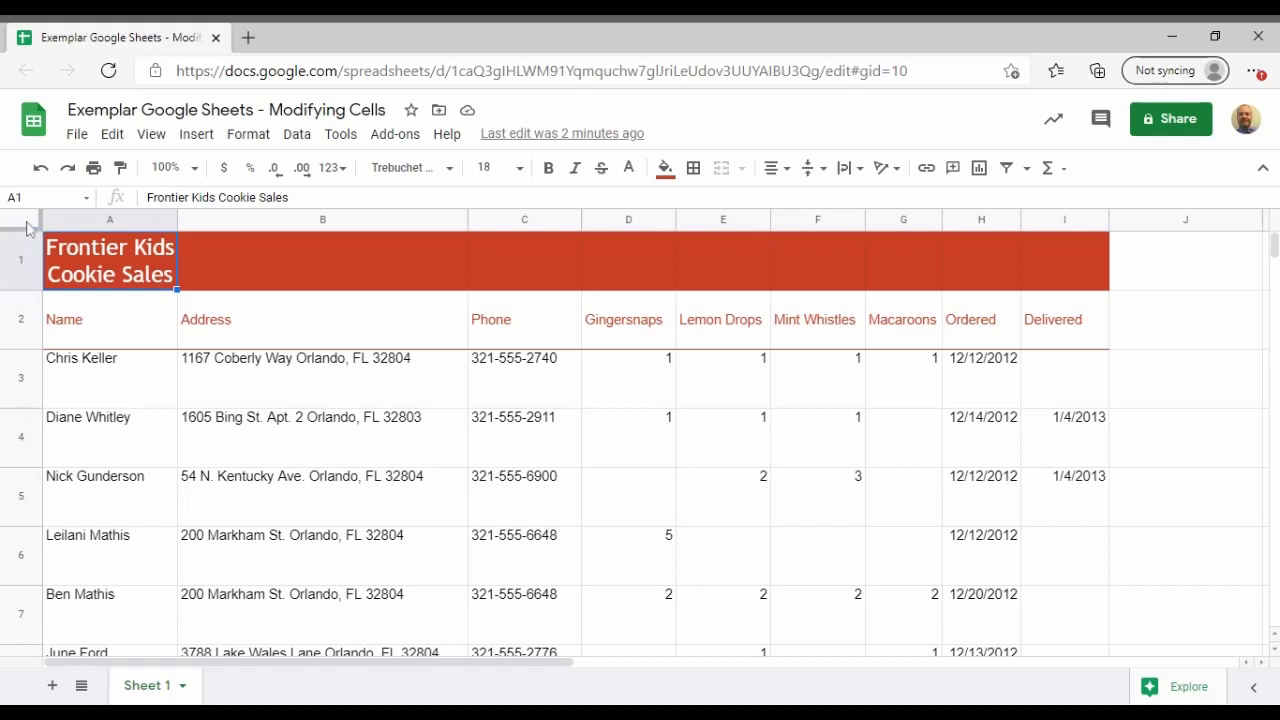
- Select the whole sheet and shrink every row to a shorter height
click(22, 220)
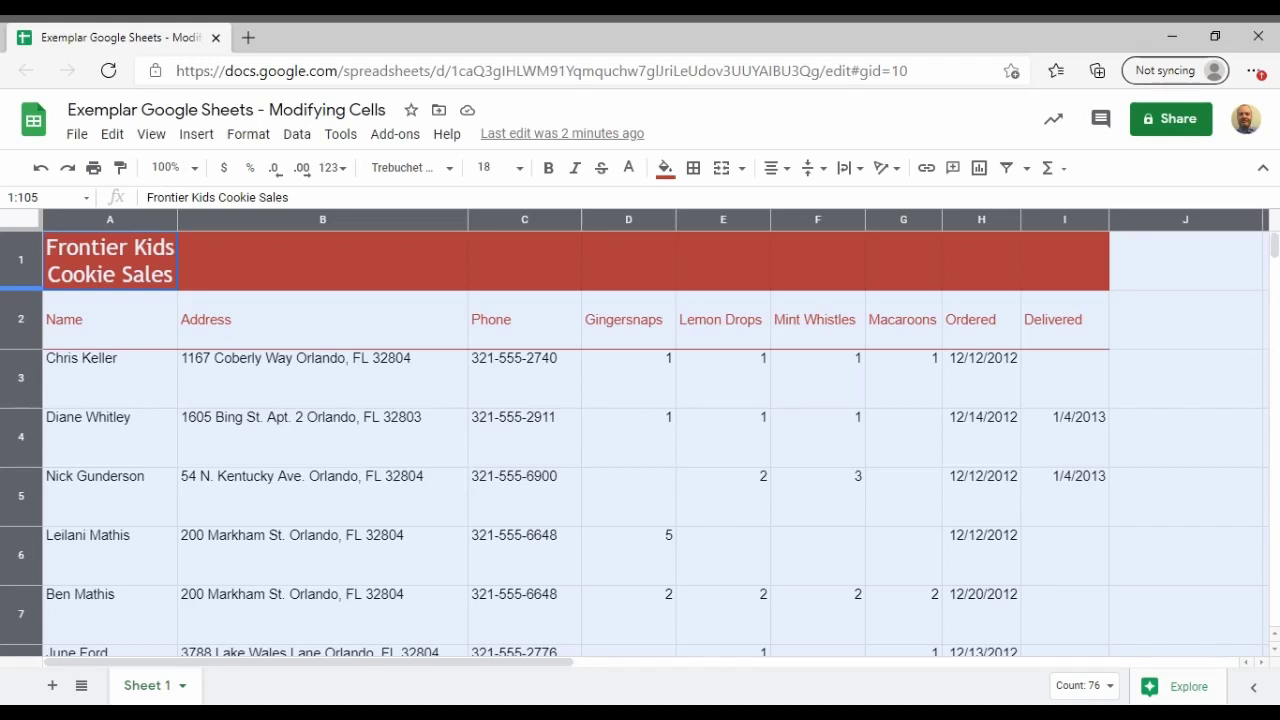
drag(26, 288, 26, 289)
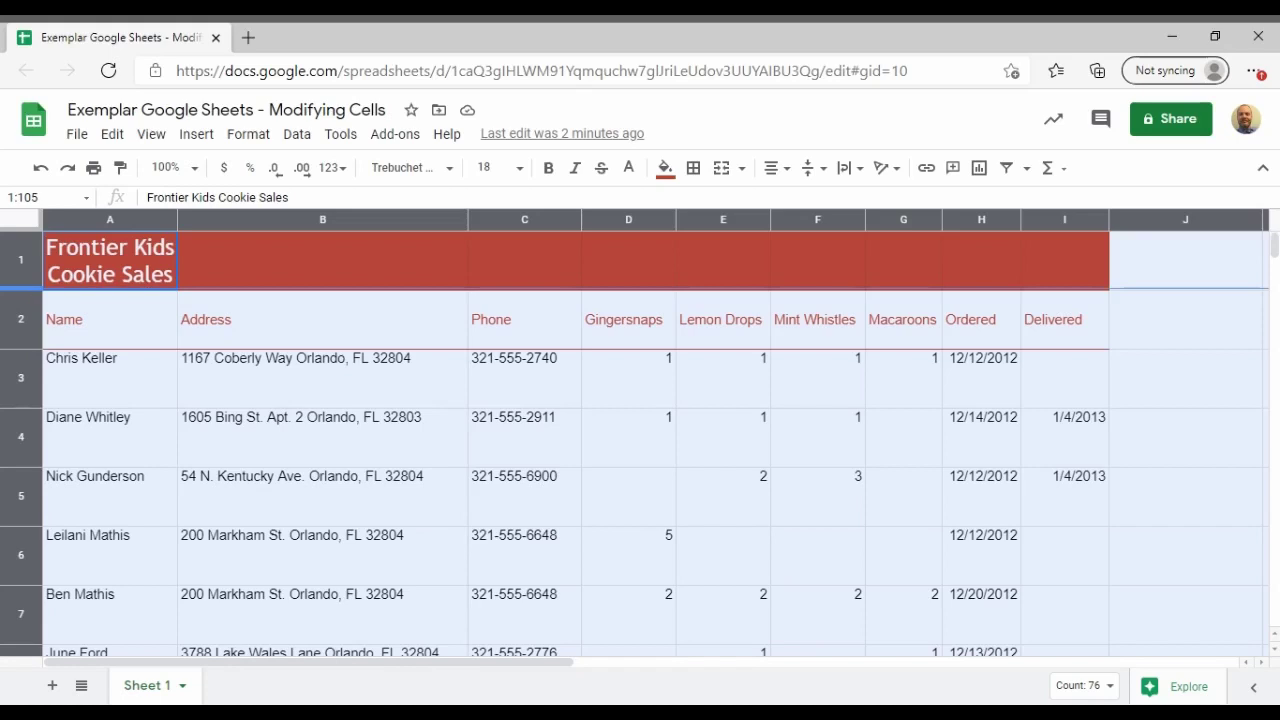
drag(26, 288, 26, 275)
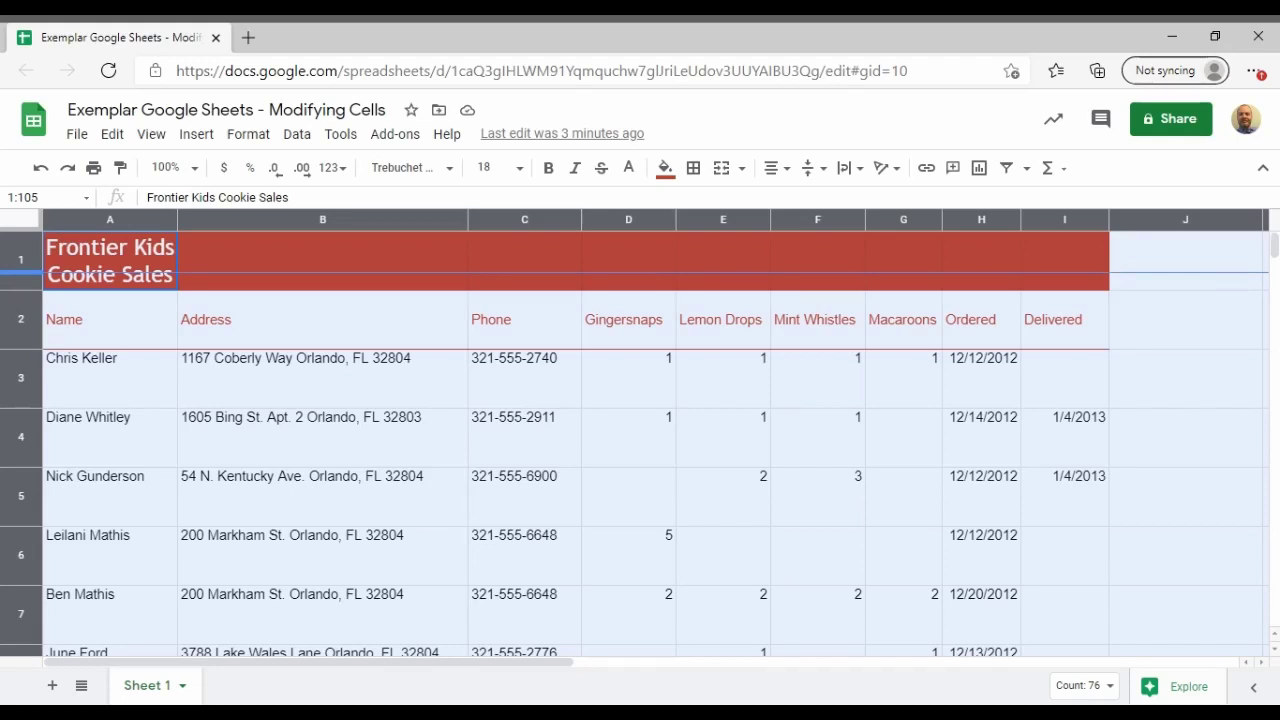
drag(28, 272, 28, 269)
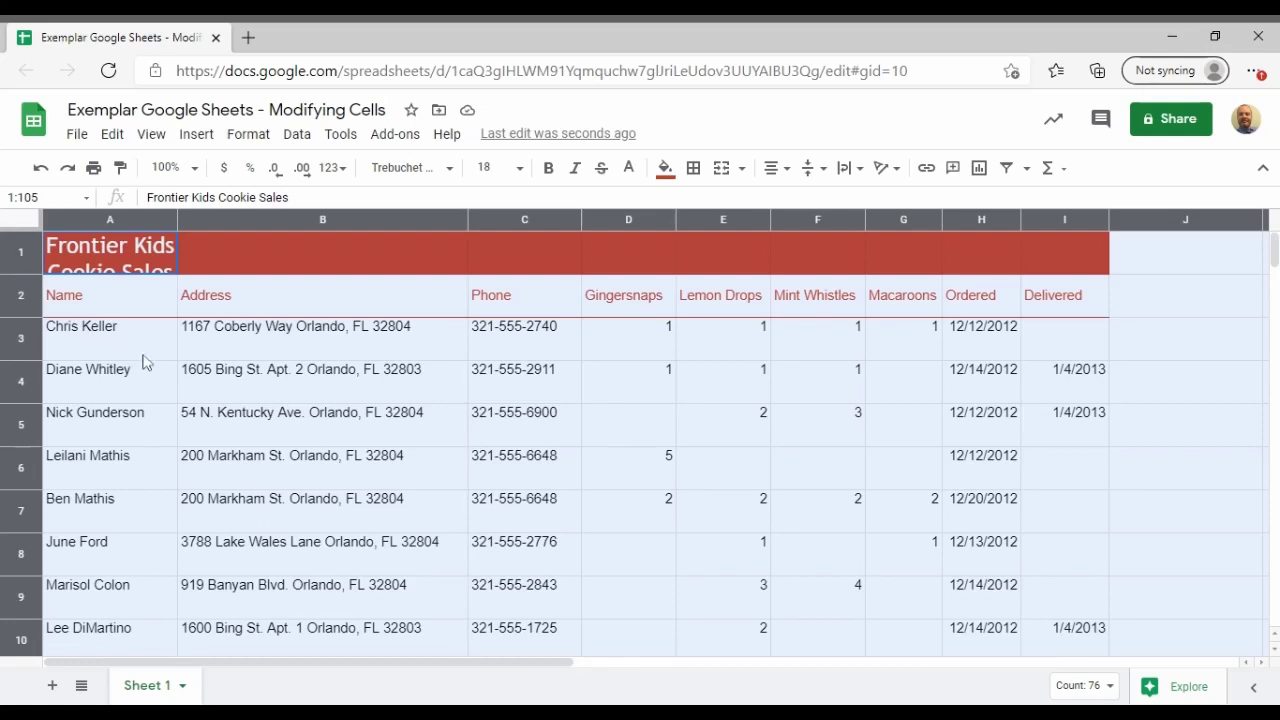
- Merge A1:I1 into one centred cell holding 'Frontier Kids Cookie Sales'
click(125, 266)
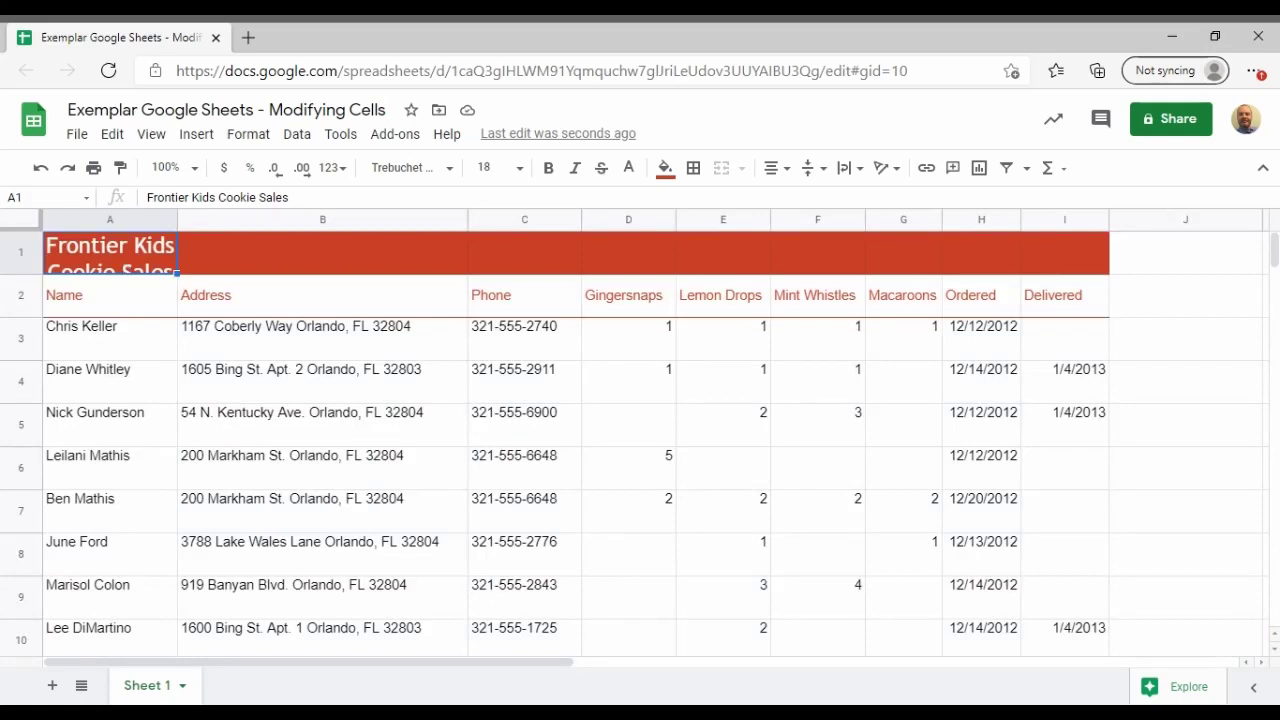
drag(125, 266, 1042, 258)
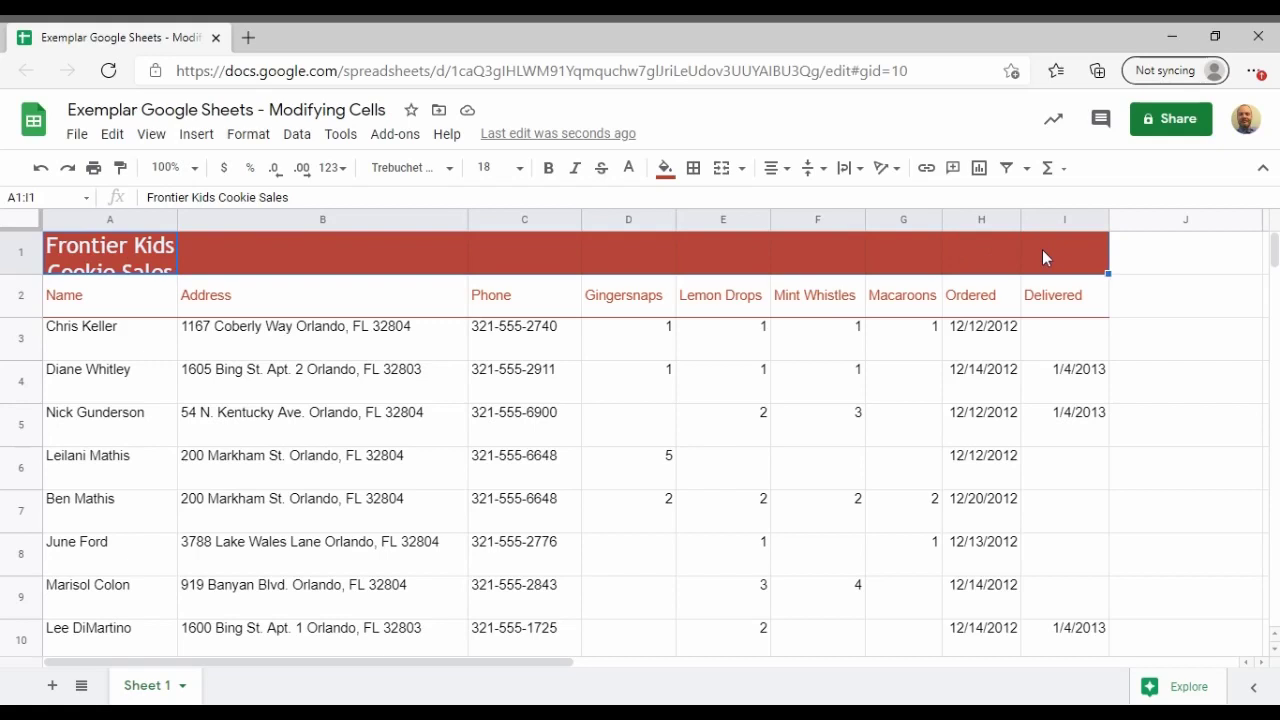
click(726, 175)
click(726, 175)
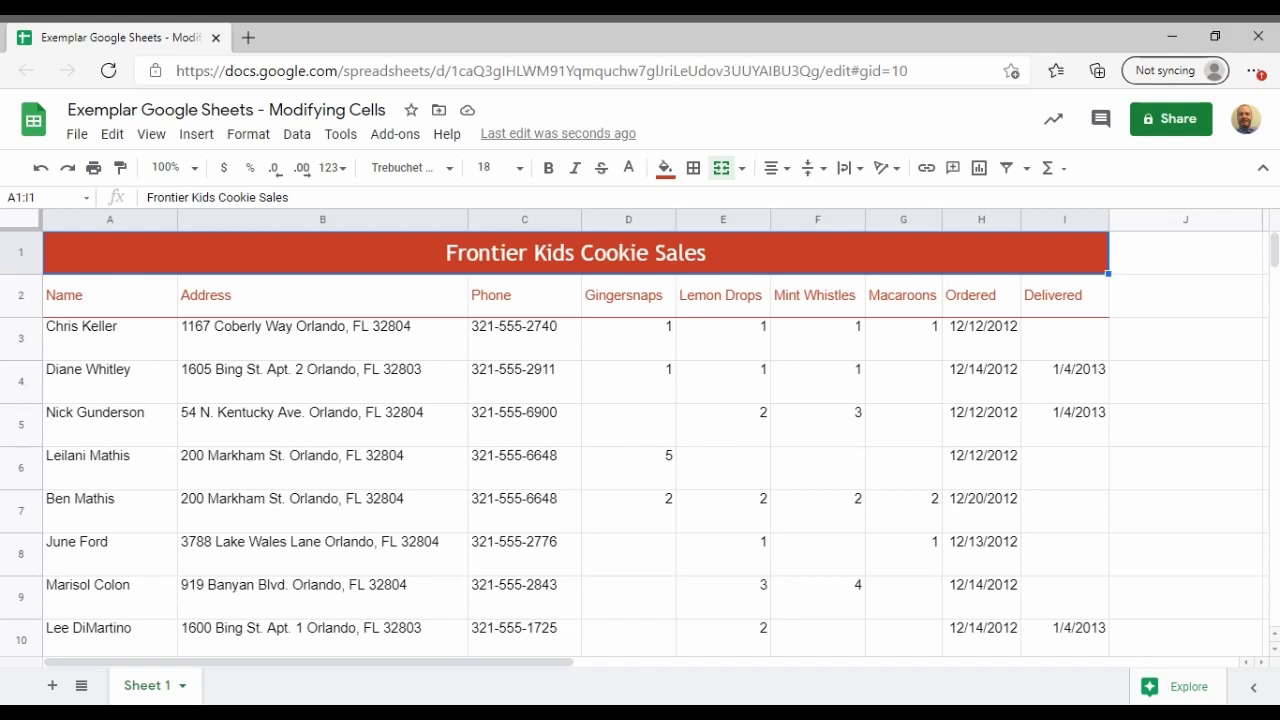
- Insert an empty row below row 11 and enter the new customer's name in A12
scroll(594, 363, down, 2)
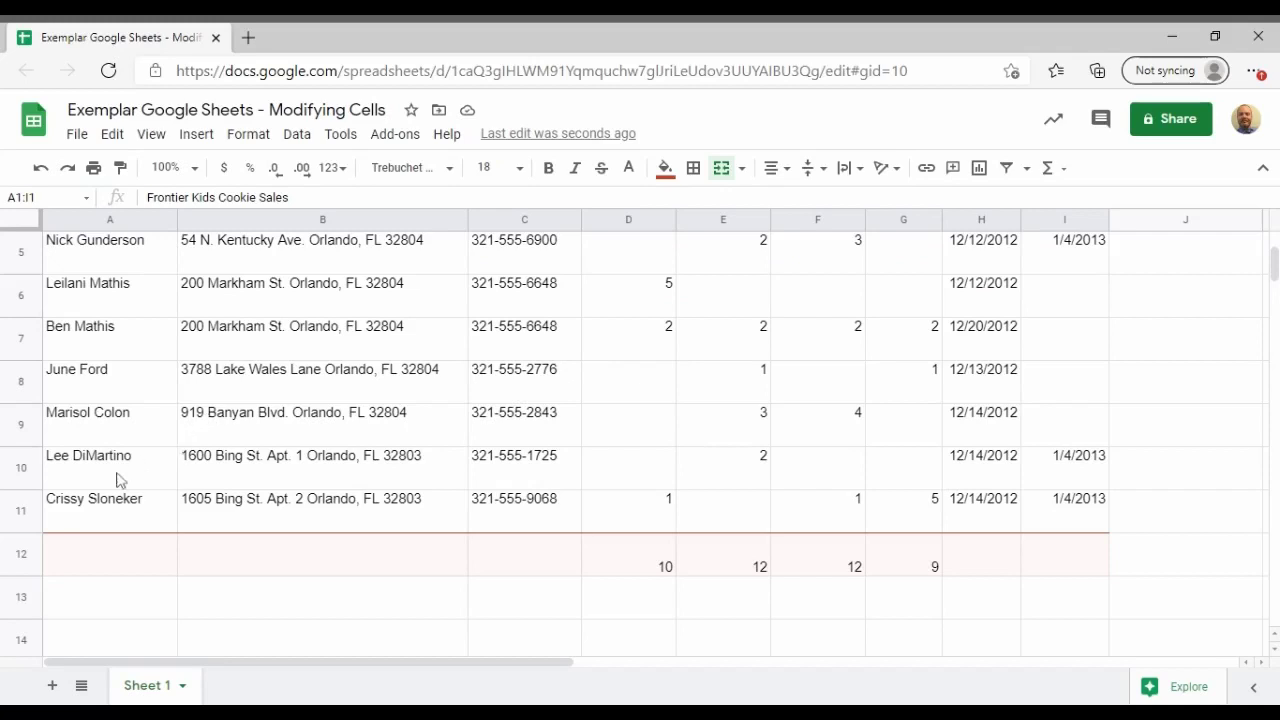
click(28, 512)
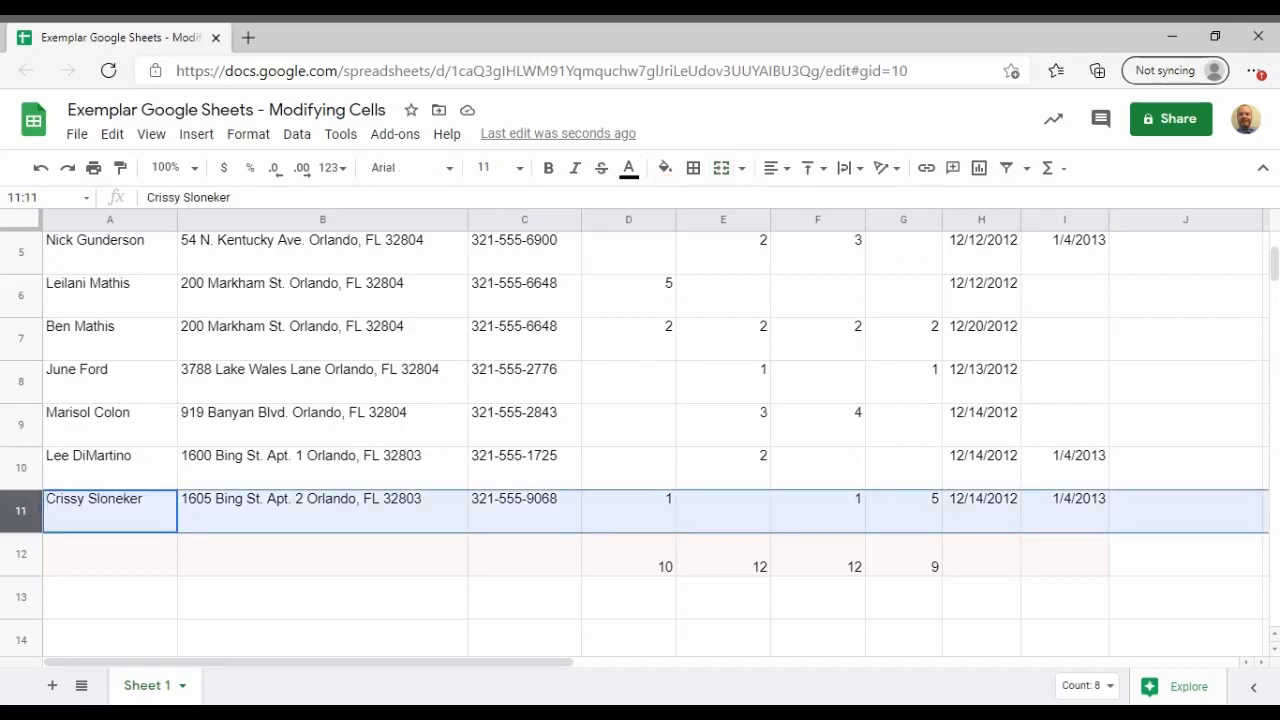
right_click(28, 510)
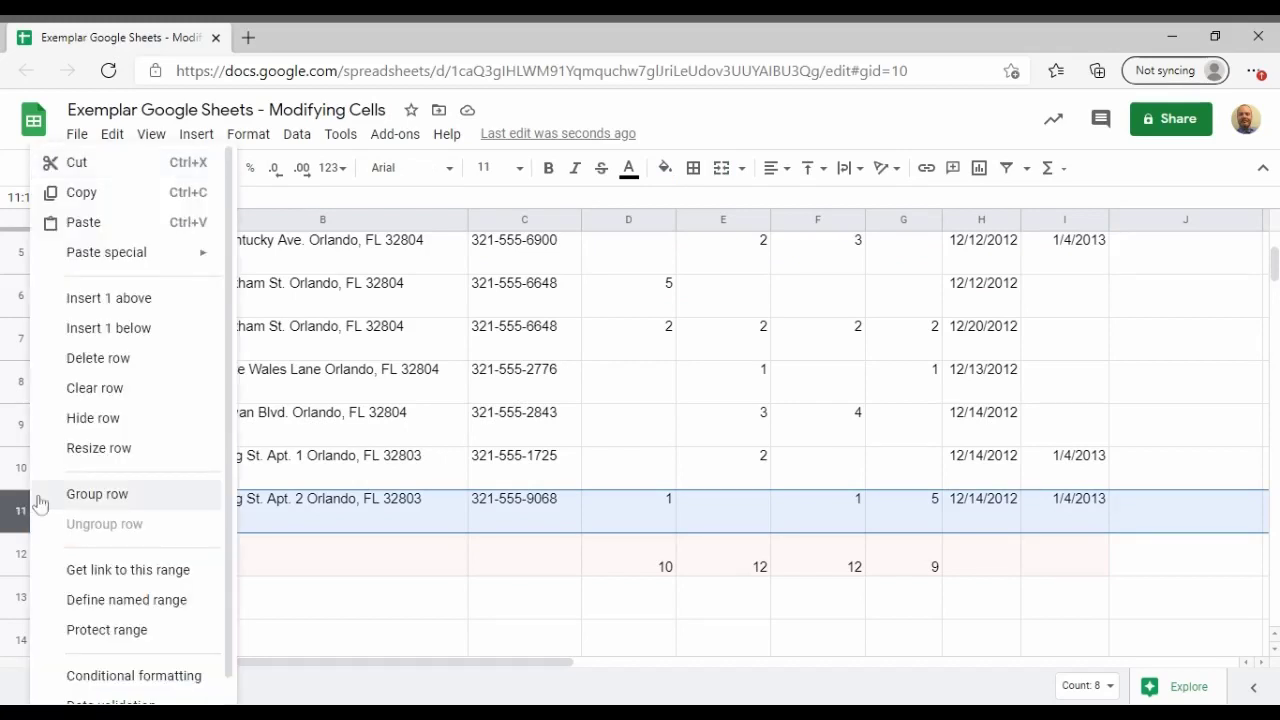
click(116, 330)
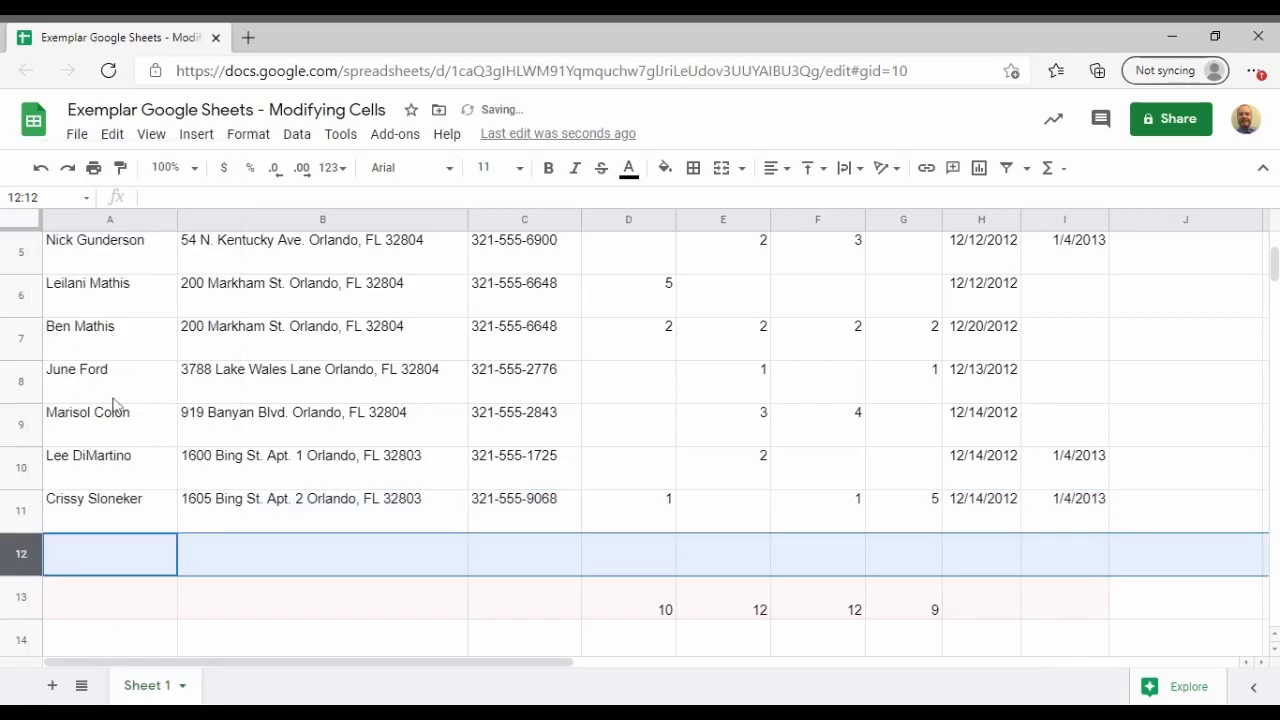
click(126, 557)
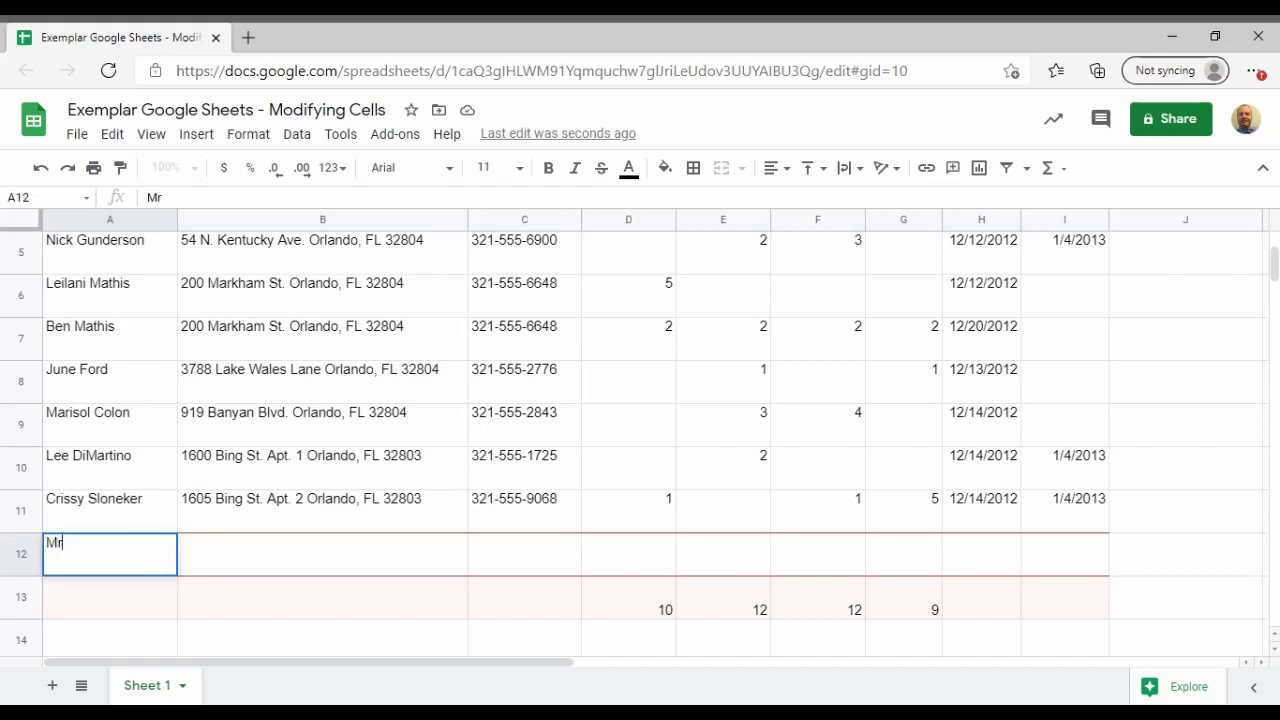
text(. Paxson)
- Delete customer row 7 so the totals read 8, 10, 10 and 7
click(26, 338)
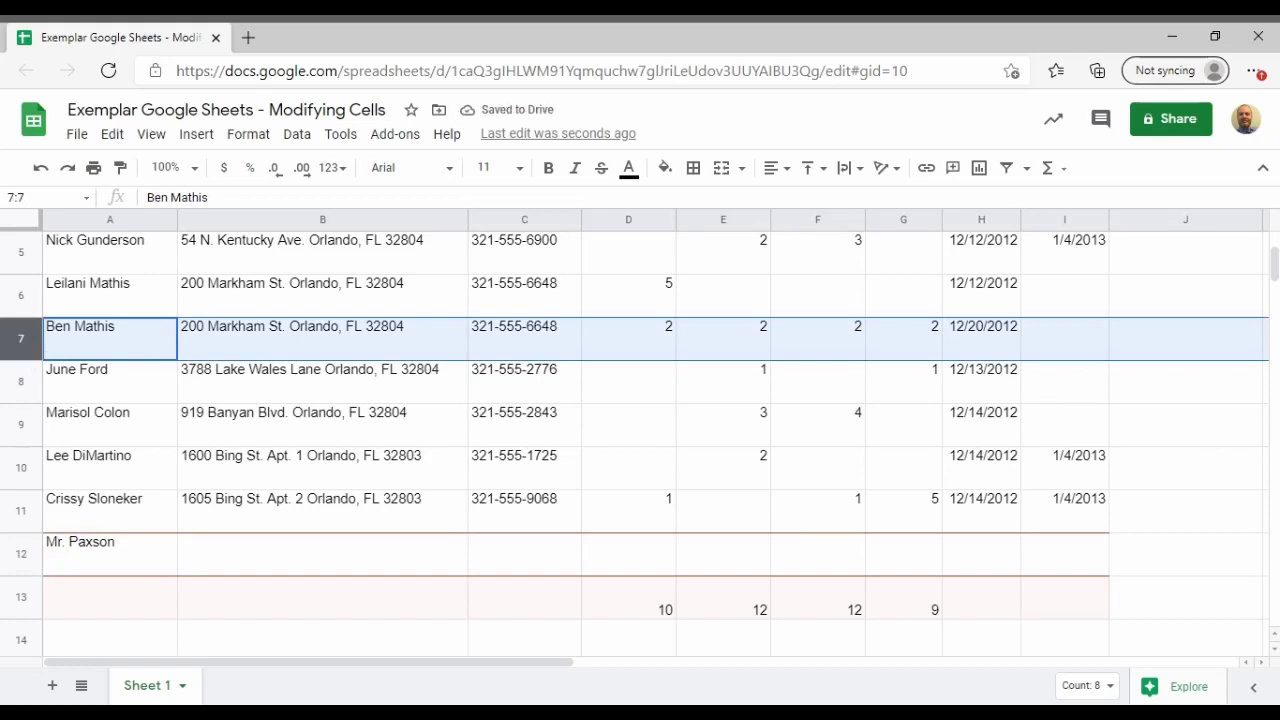
right_click(26, 338)
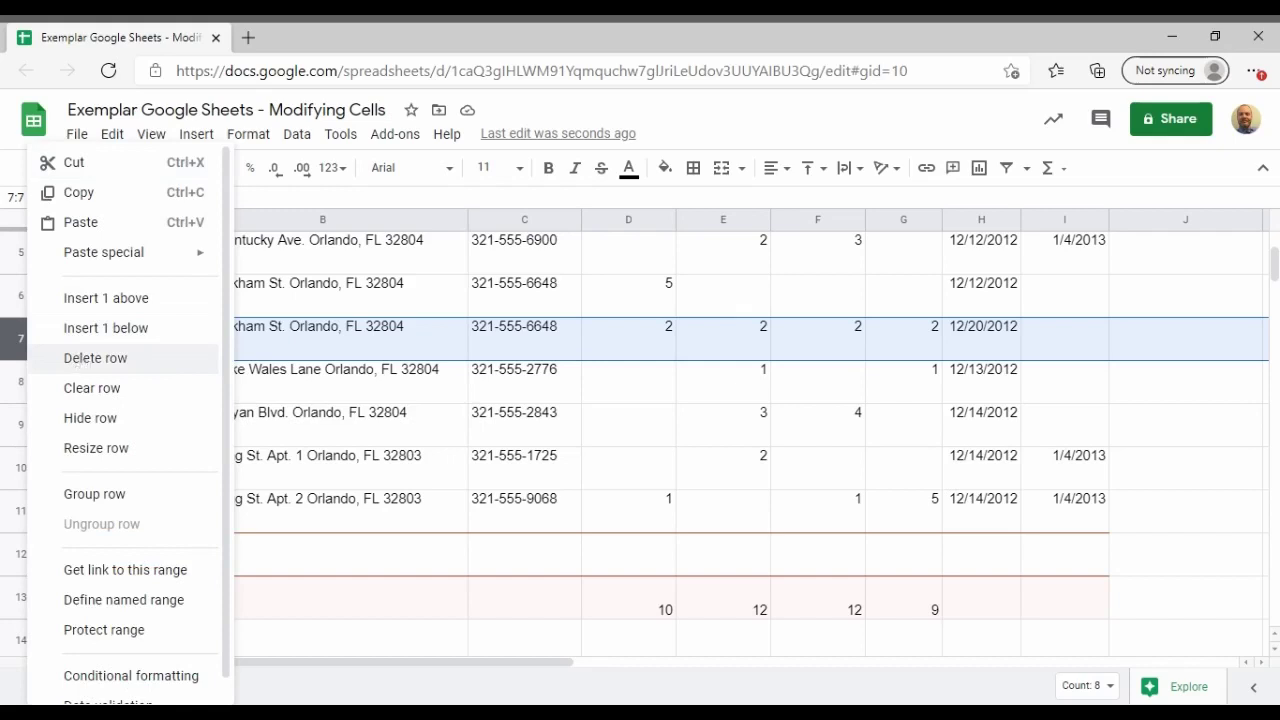
click(86, 360)
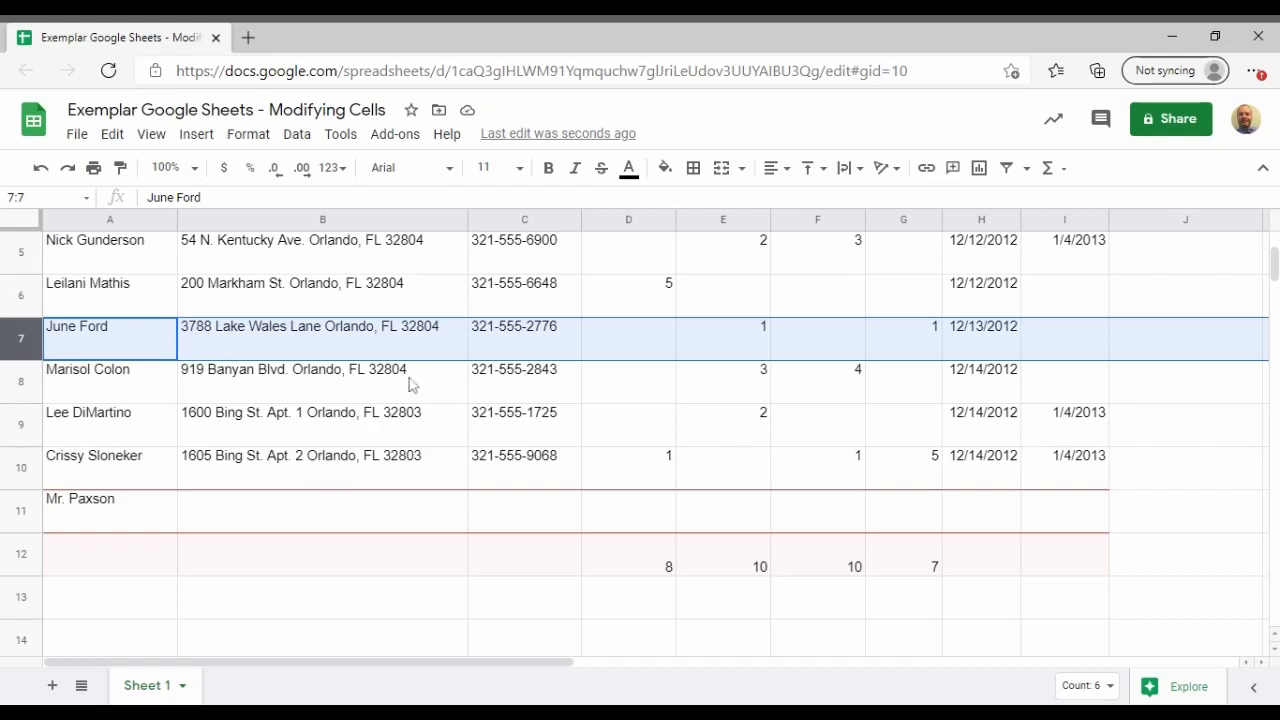
- Insert an empty column to the right of the Macaroons column
scroll(409, 380, up, 3)
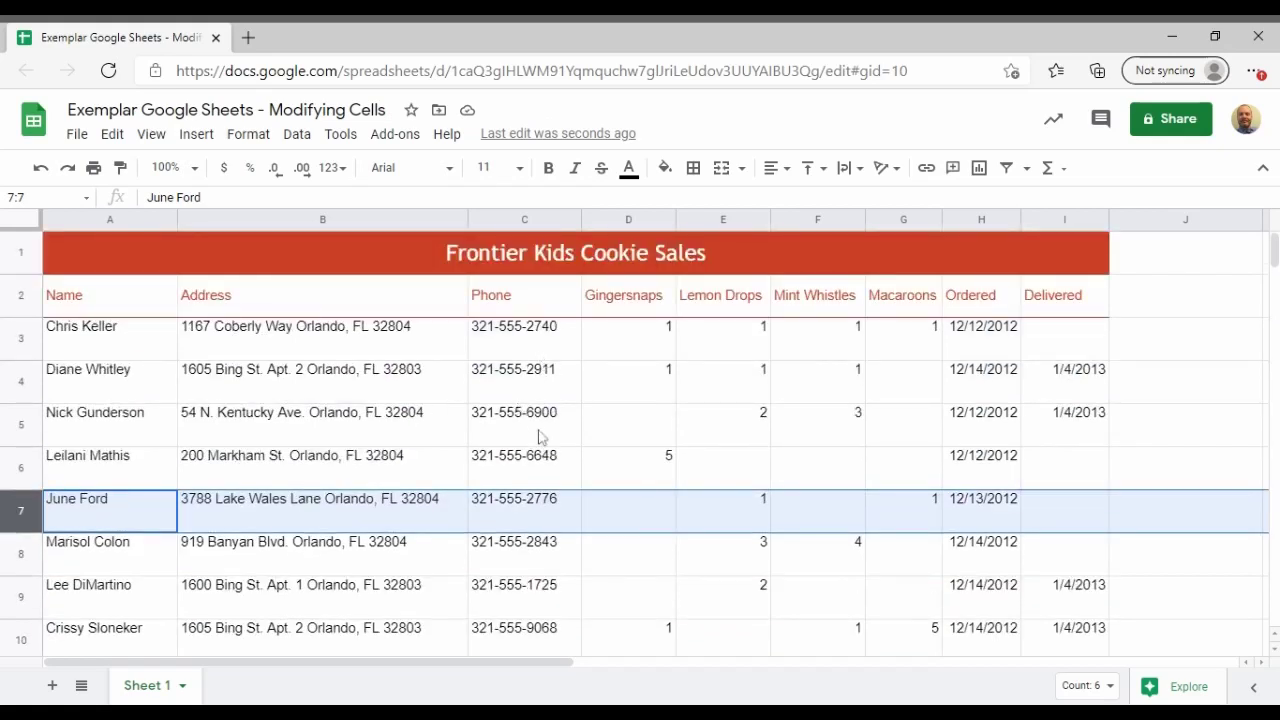
click(910, 220)
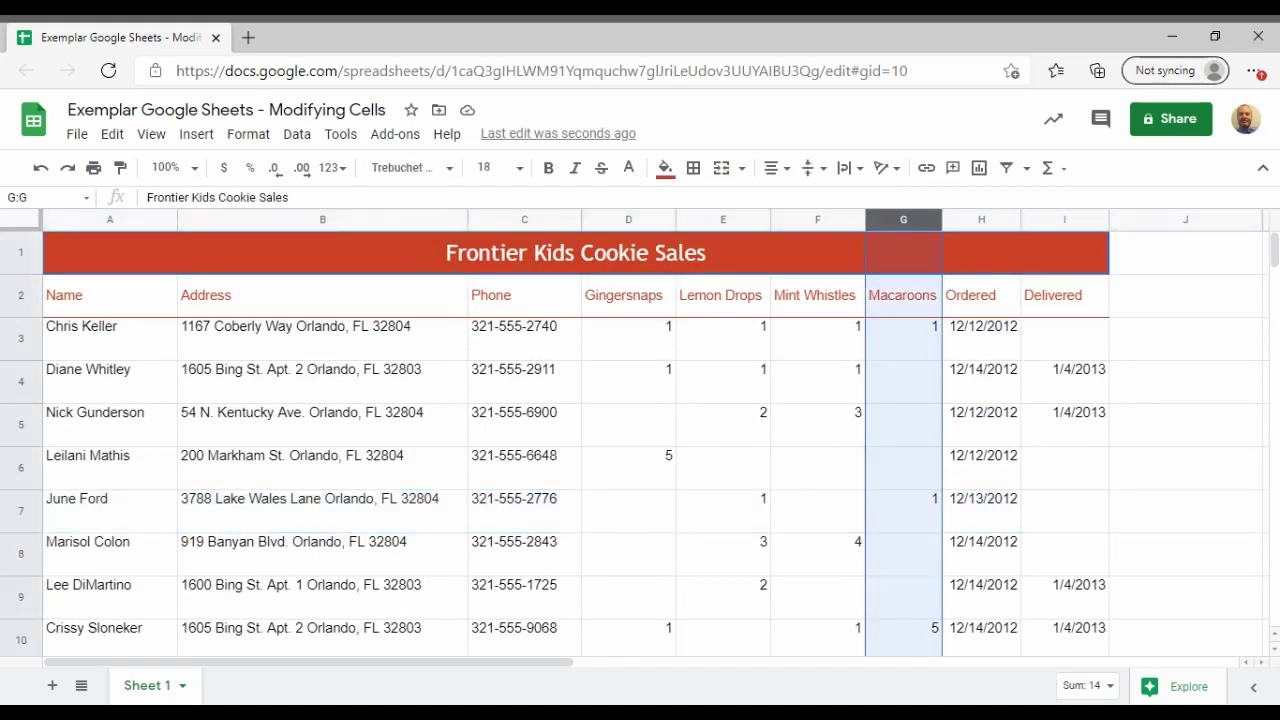
right_click(910, 218)
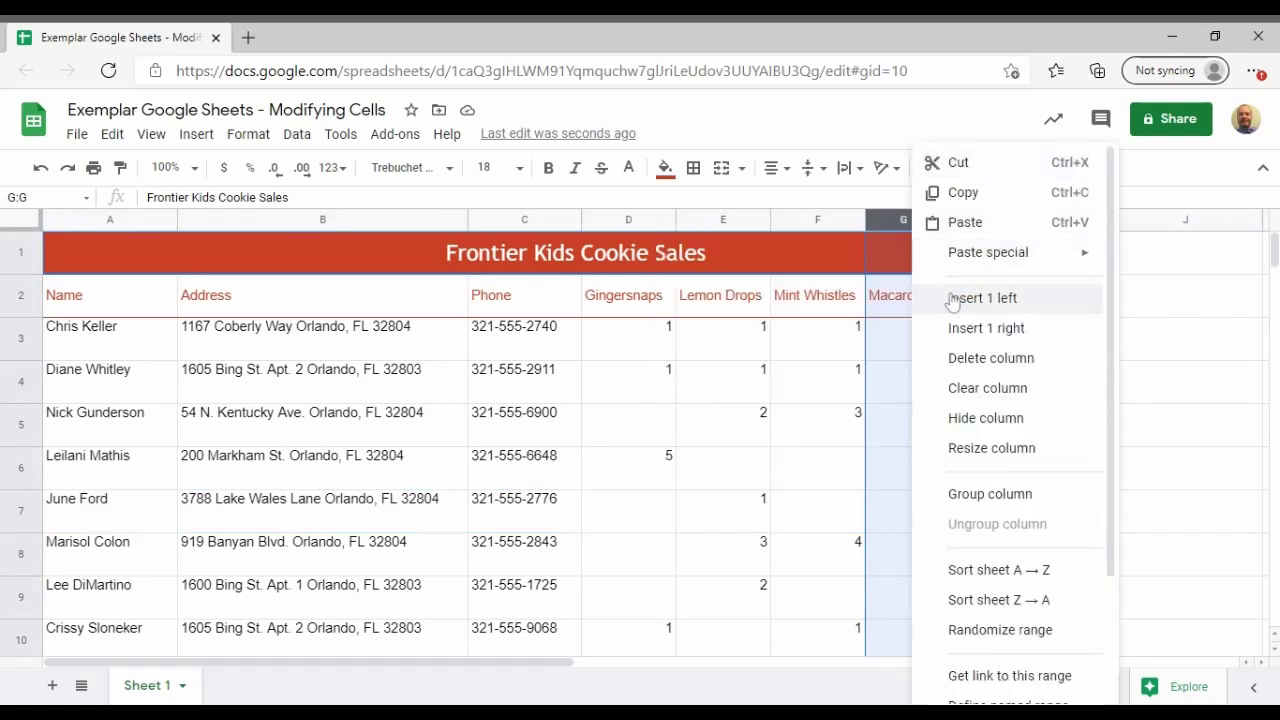
click(968, 333)
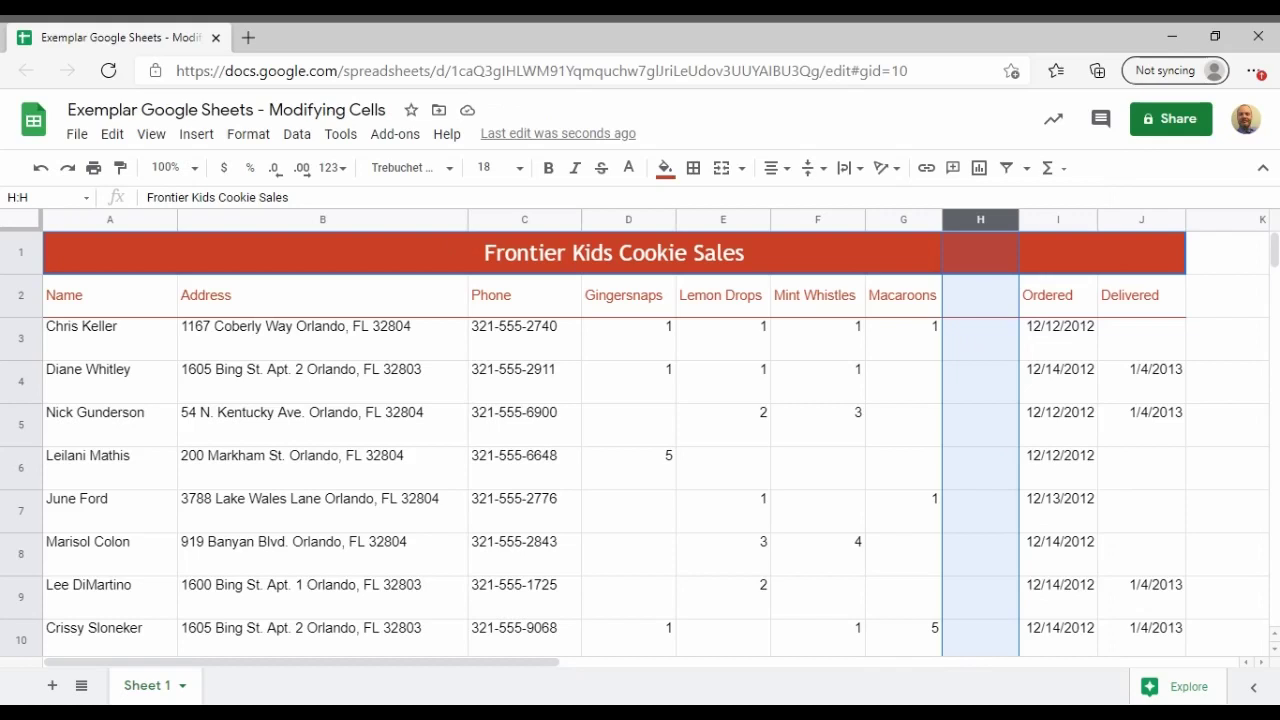
- Enter the header 'Total Quantity' in cell H2 of the new column
click(983, 310)
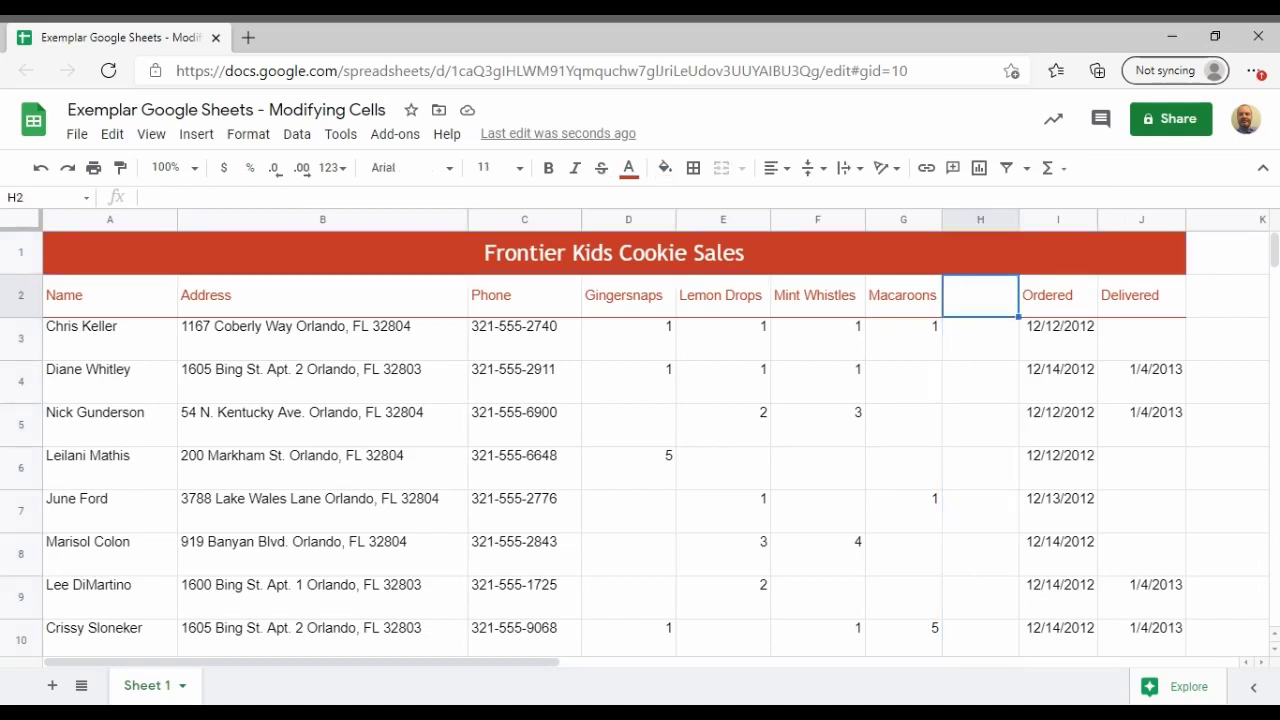
text(Total )
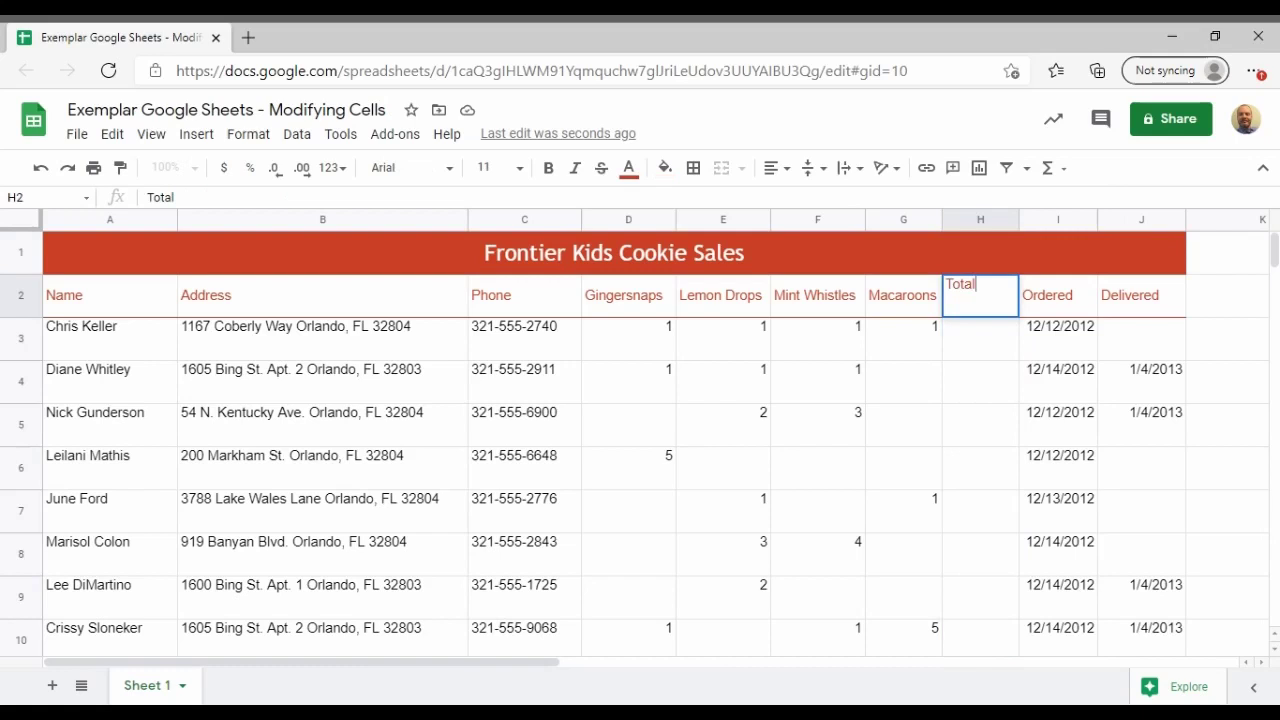
text(Quantity)
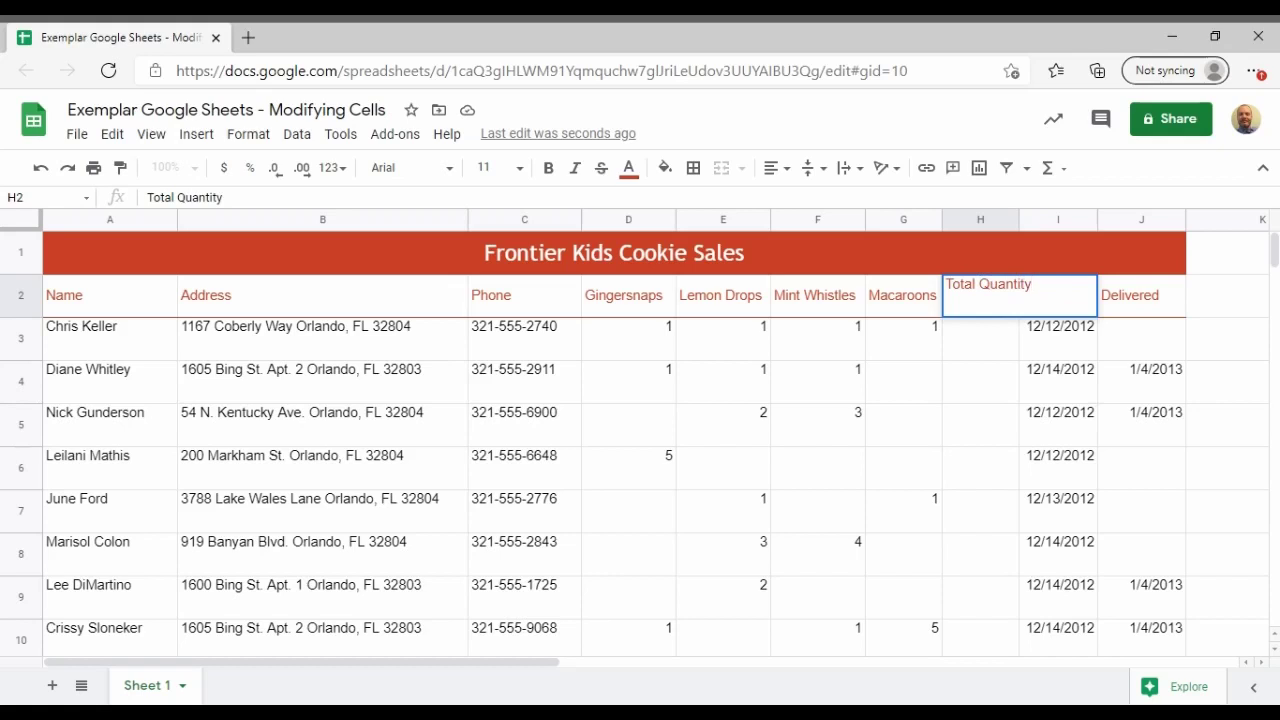
click(974, 345)
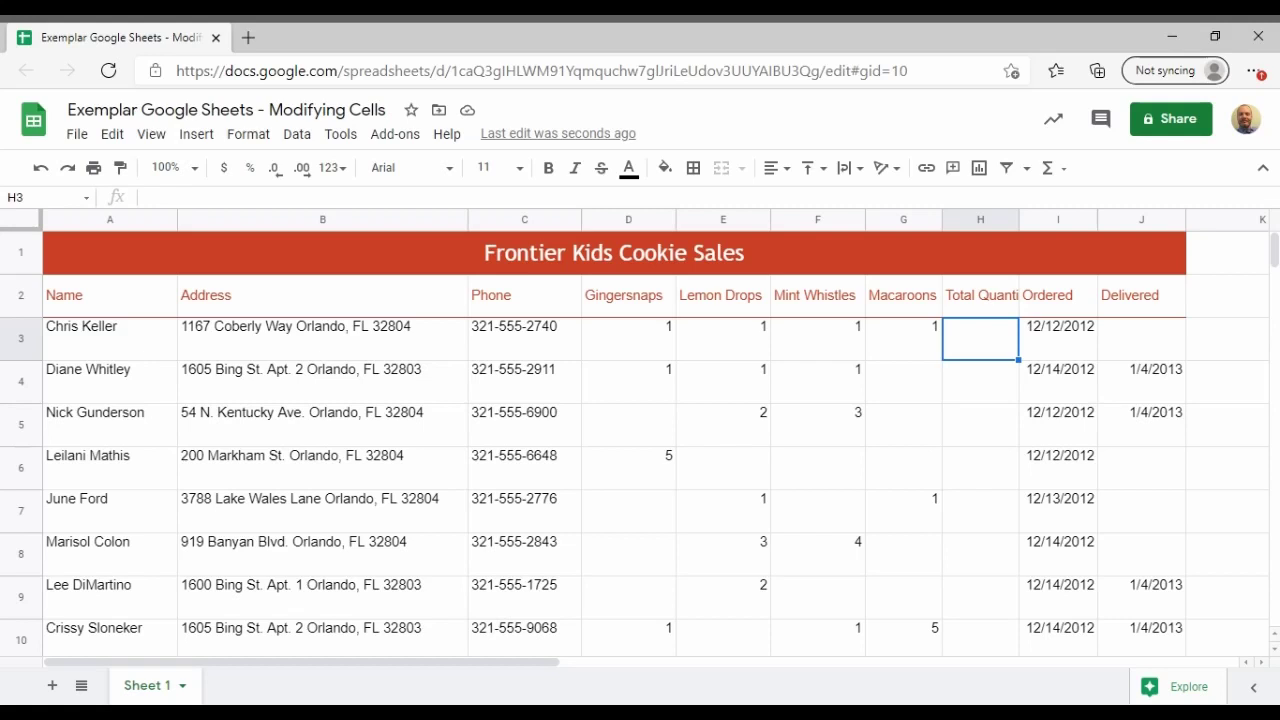
- Set the header row A2:J2 to wrap text so 'Total Quantity' spans two lines
click(70, 303)
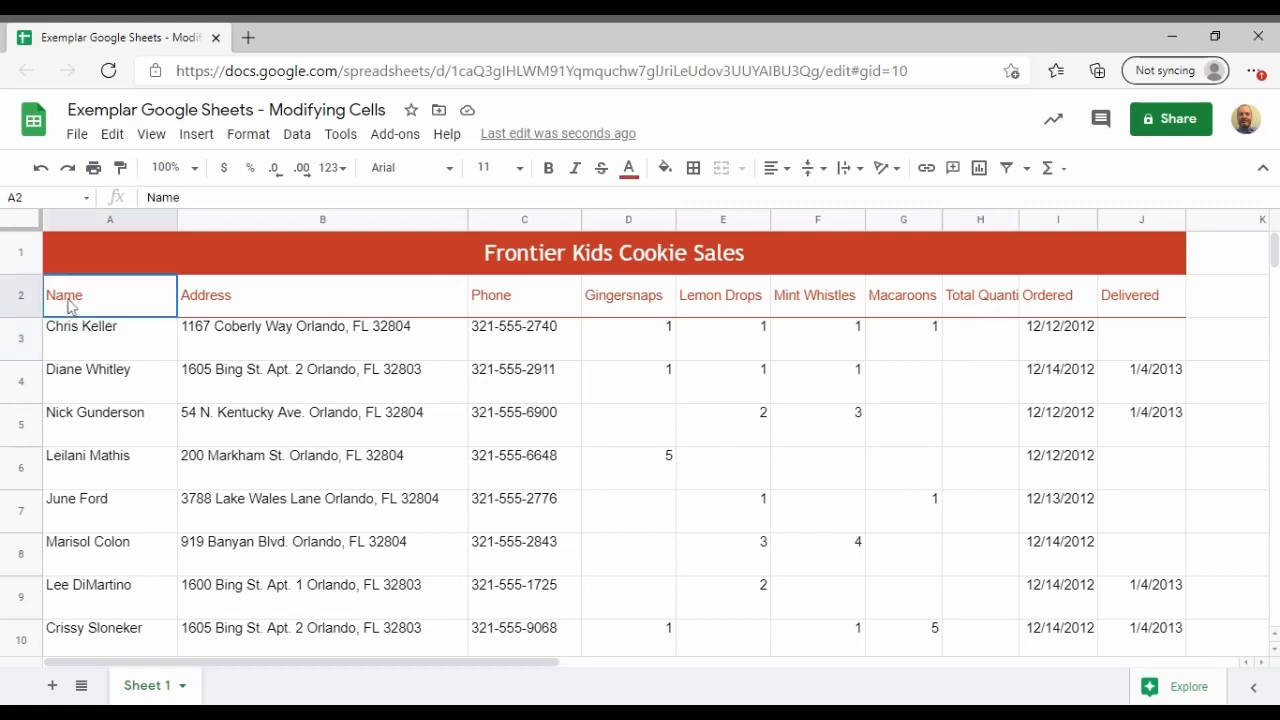
drag(70, 303, 1136, 300)
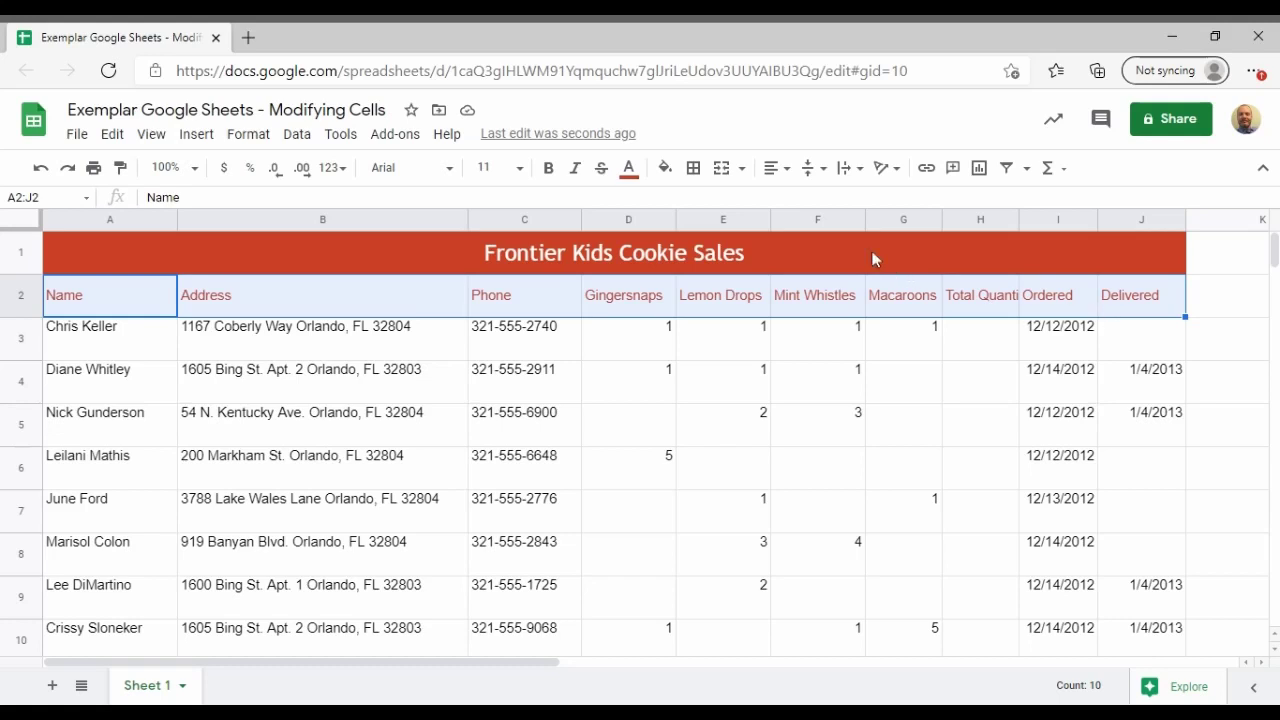
click(858, 177)
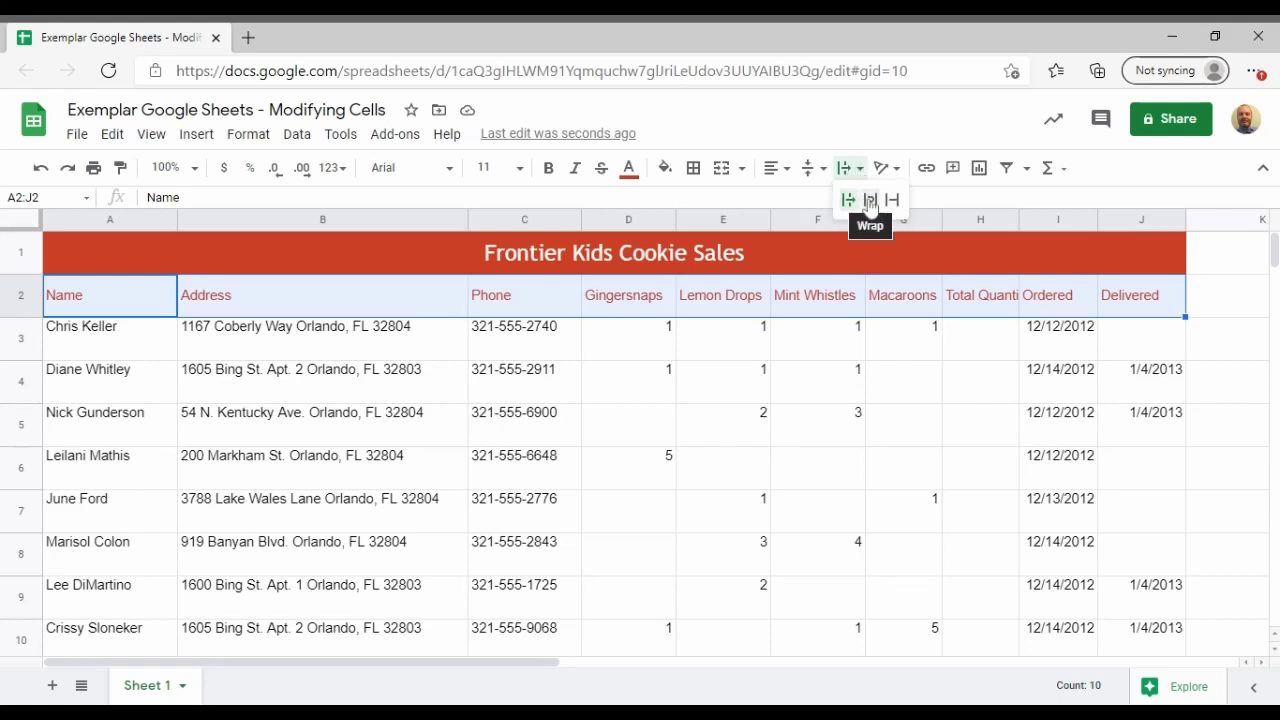
click(870, 201)
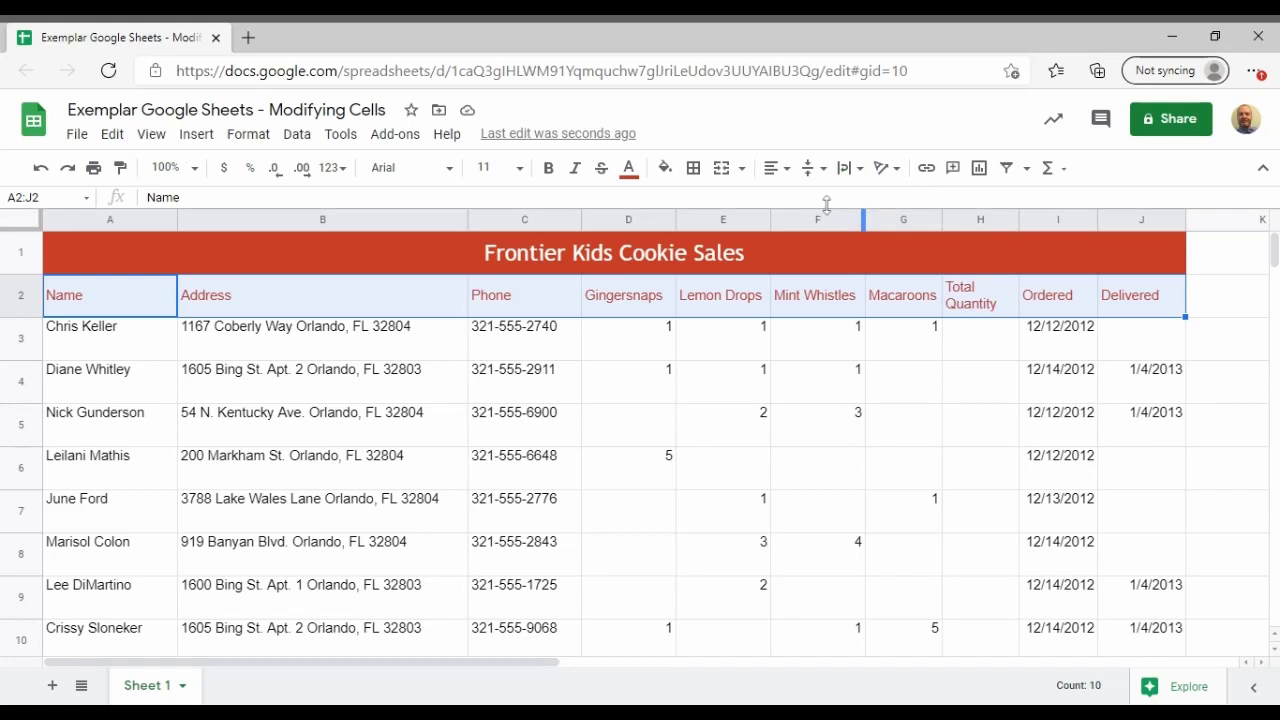
- Centre the A2:J2 header text horizontally, then deselect by picking H3
click(788, 168)
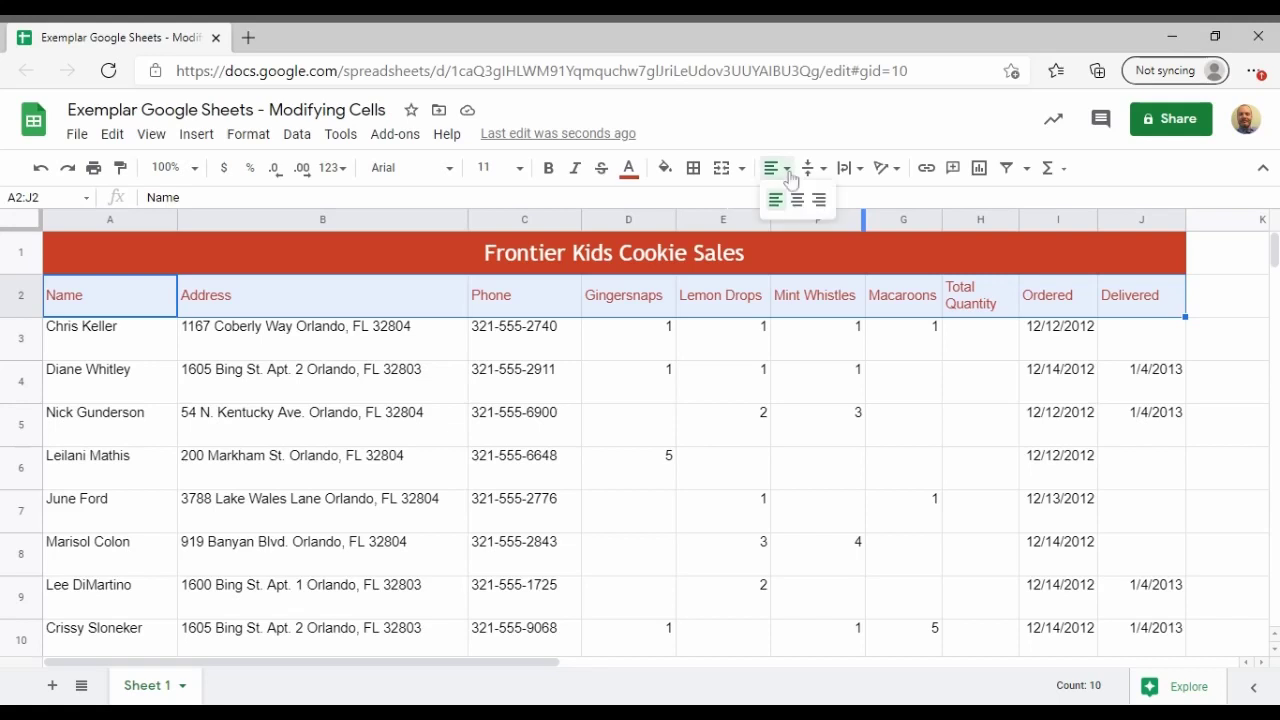
click(797, 199)
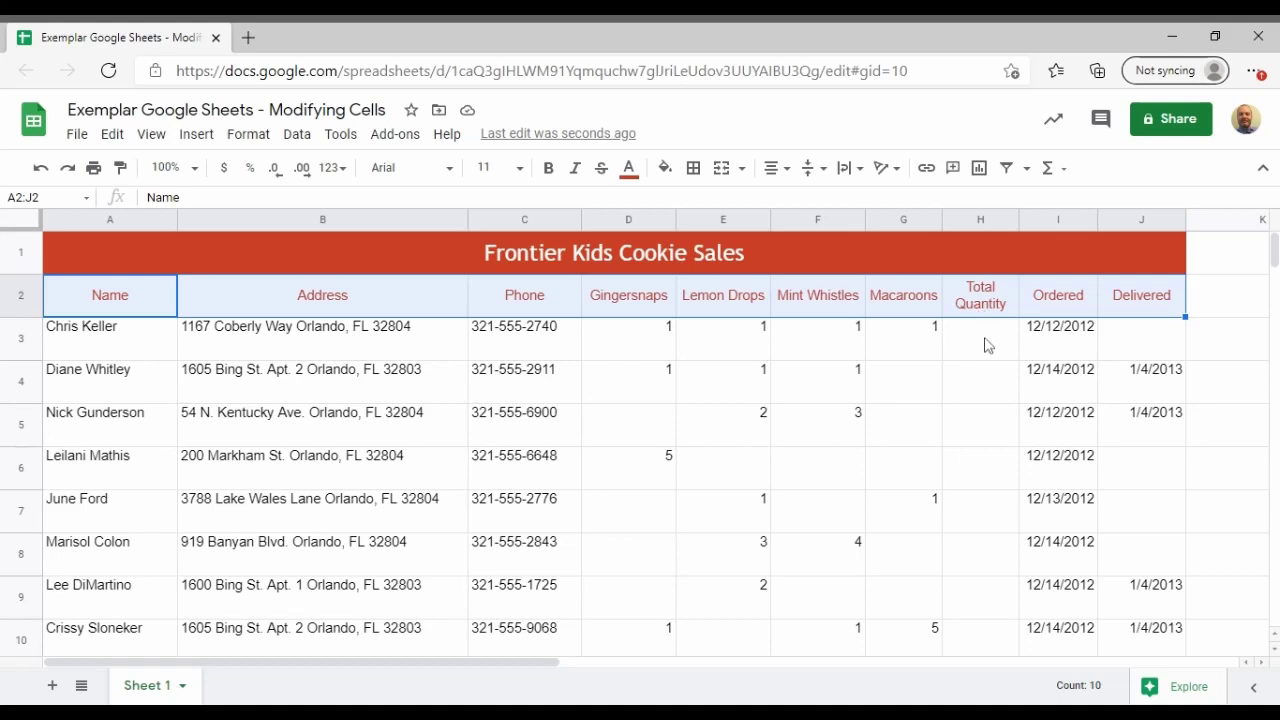
click(987, 345)
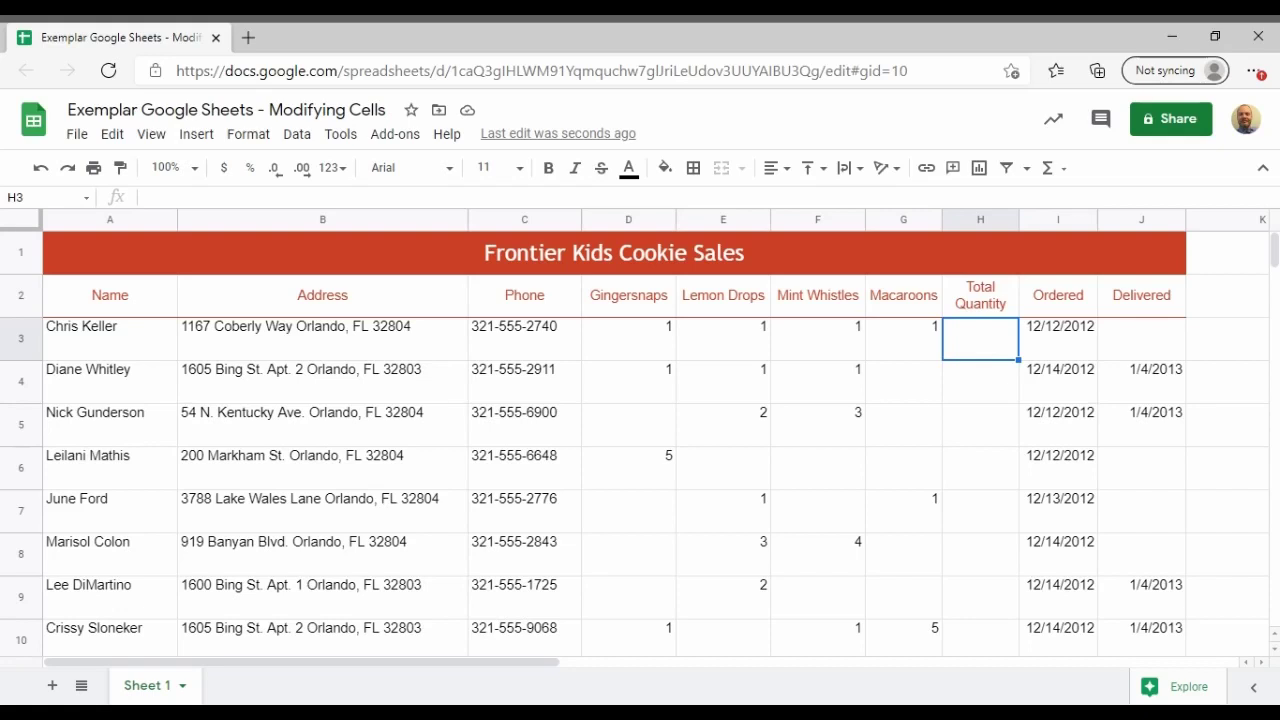
- Freeze rows 1 and 2 so the title and headers stay at the top
click(338, 143)
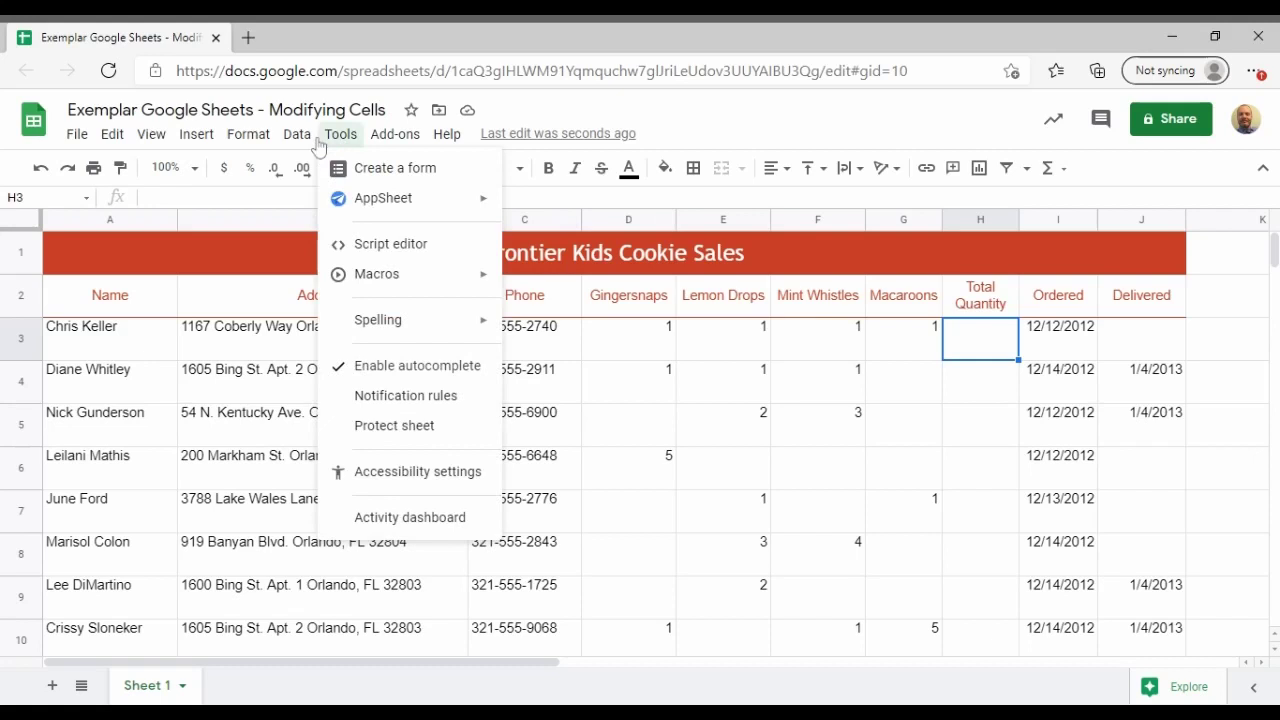
mouse_move(282, 145)
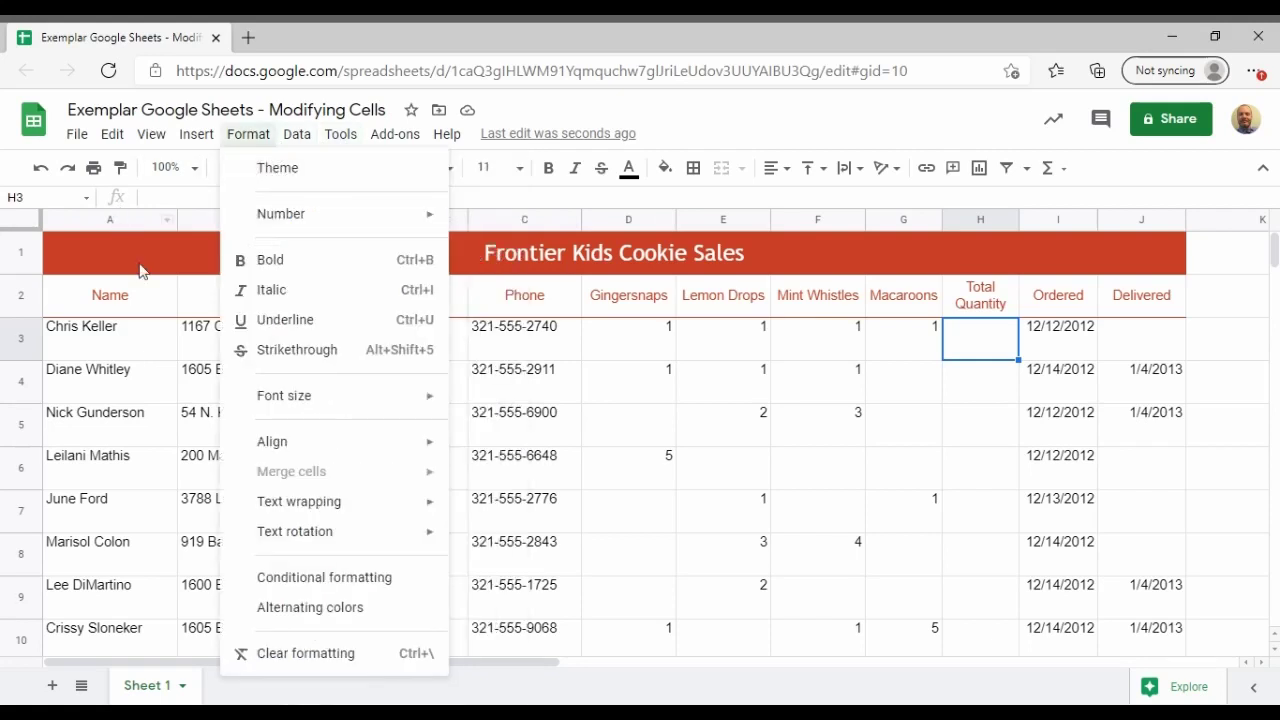
click(142, 328)
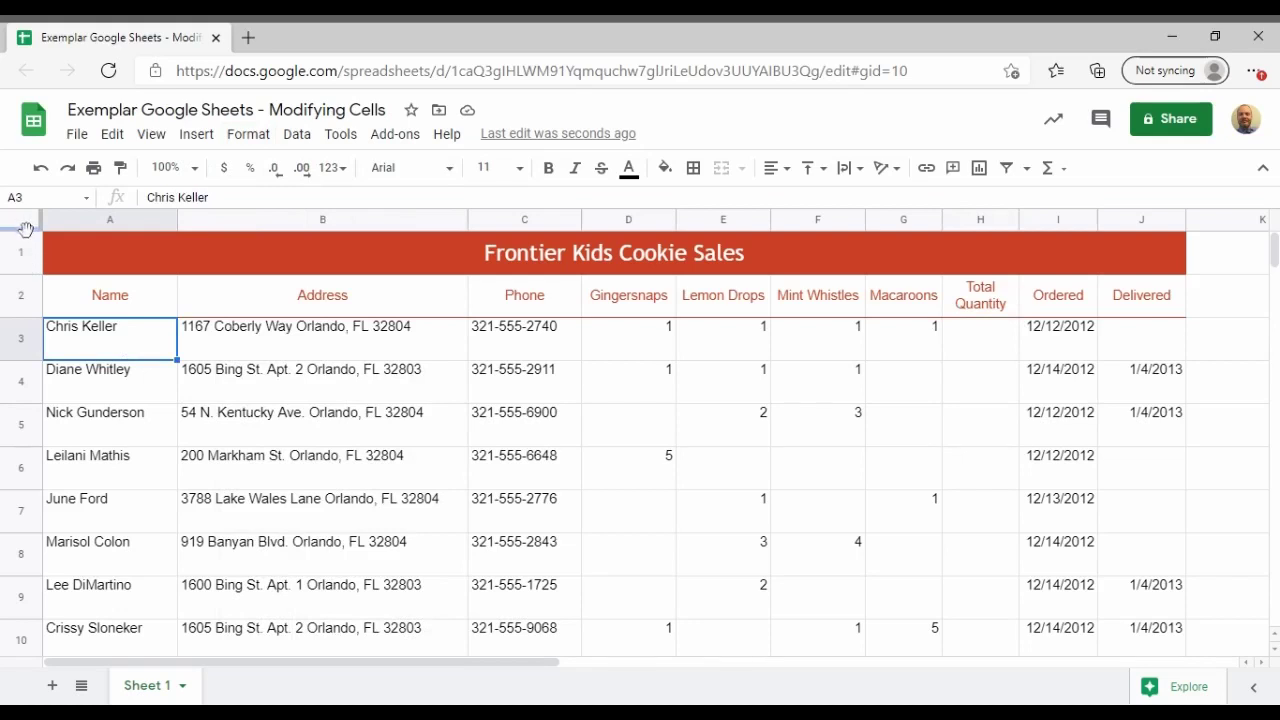
drag(26, 229, 26, 229)
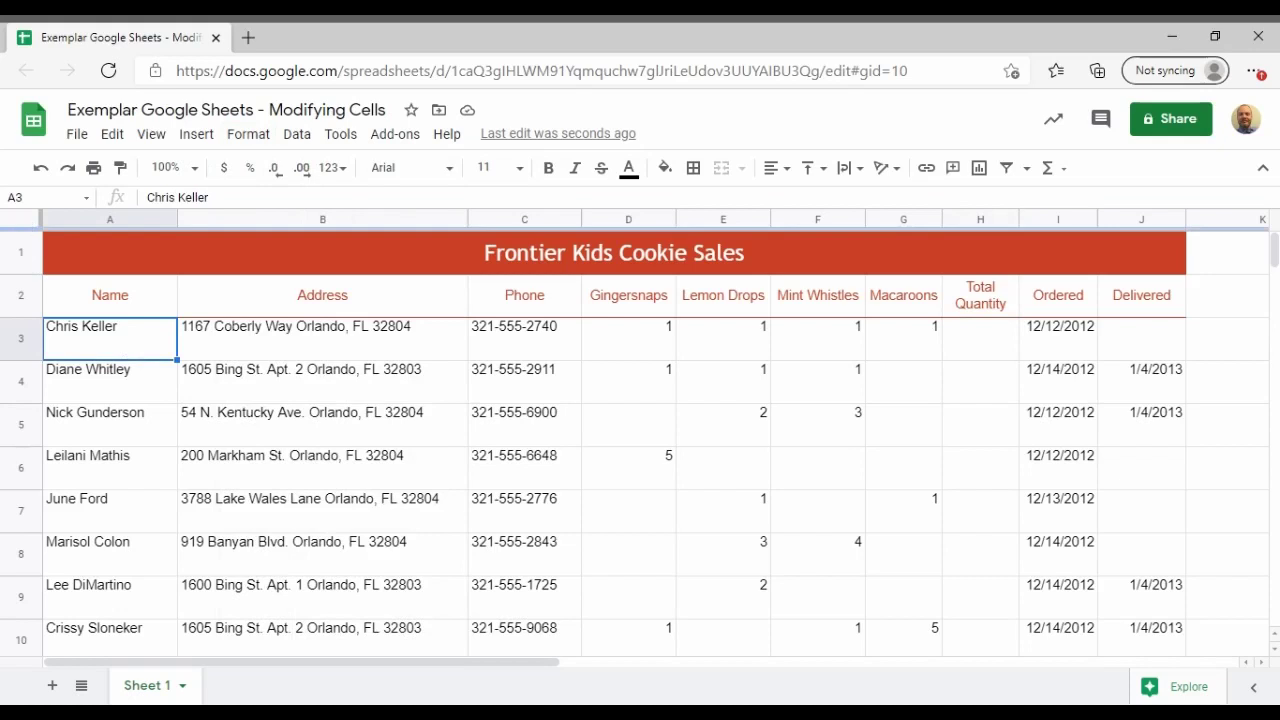
drag(26, 229, 26, 231)
drag(30, 228, 29, 320)
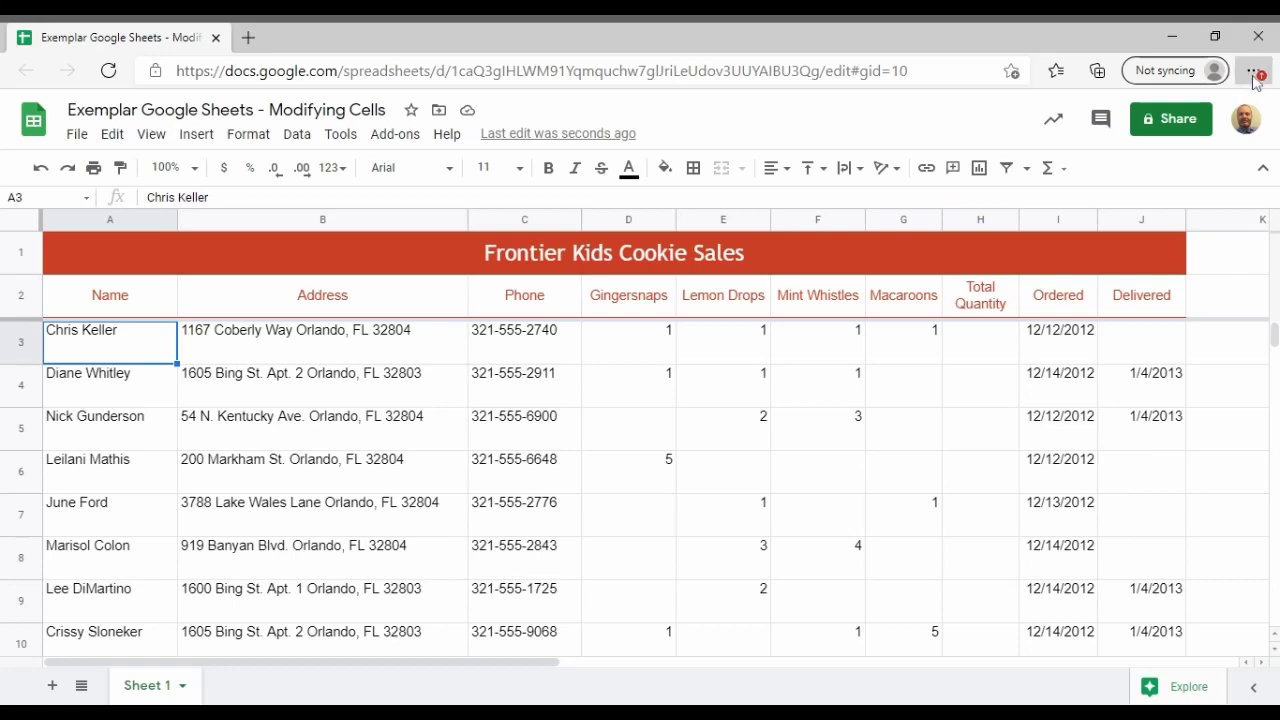
- Zoom out so columns through J and row 11 fit, then select F6
key(ctrl+minus)
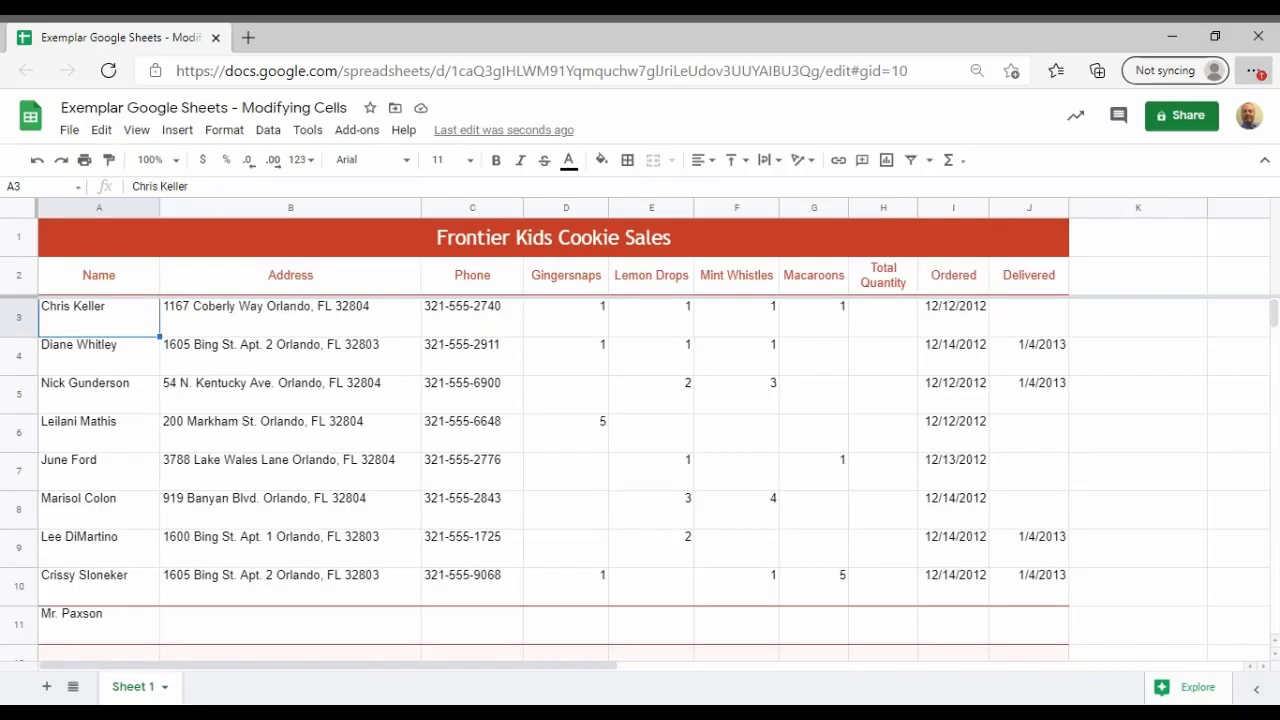
click(716, 418)
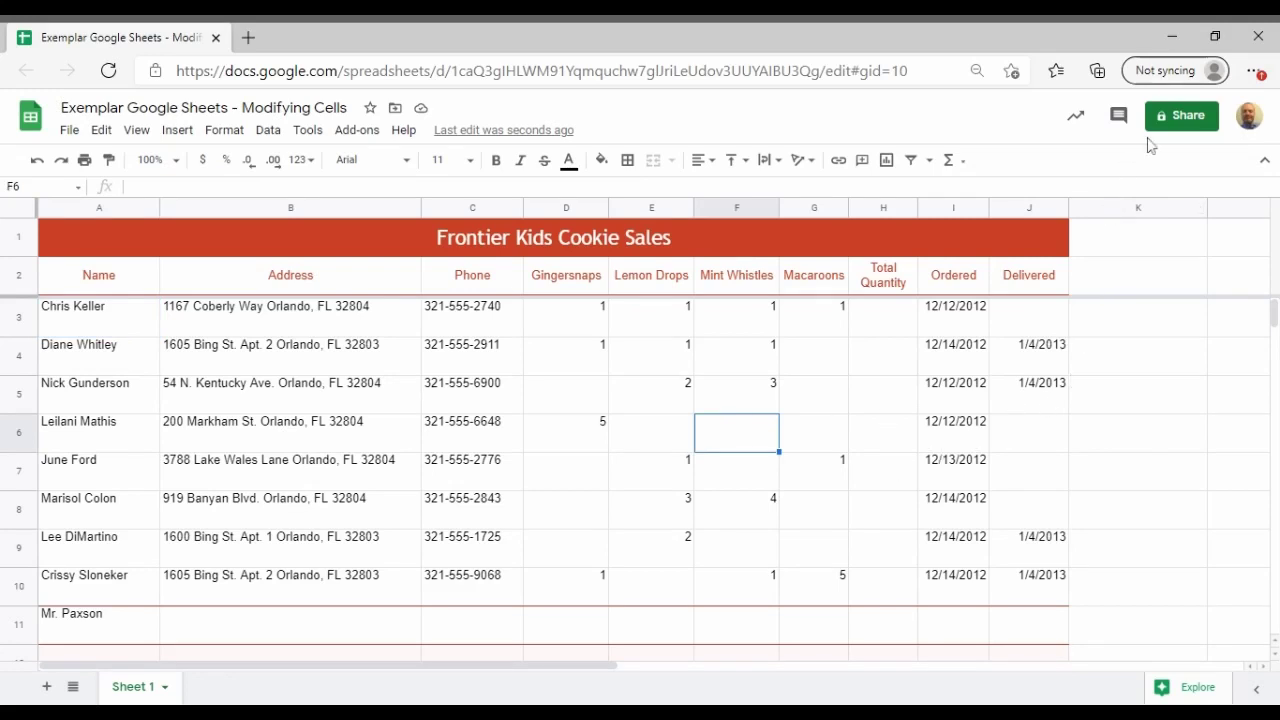
- Give anyone in MSD Warren Township with the link view access and copy the link
click(1180, 121)
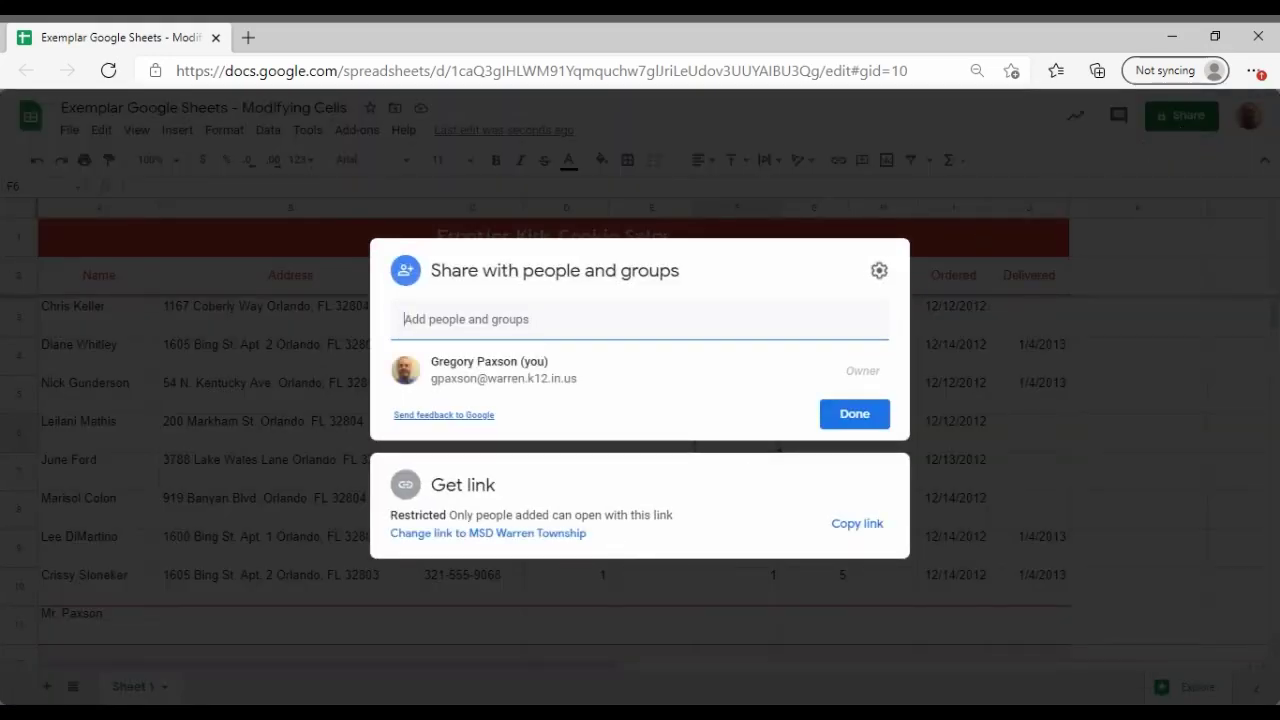
click(529, 536)
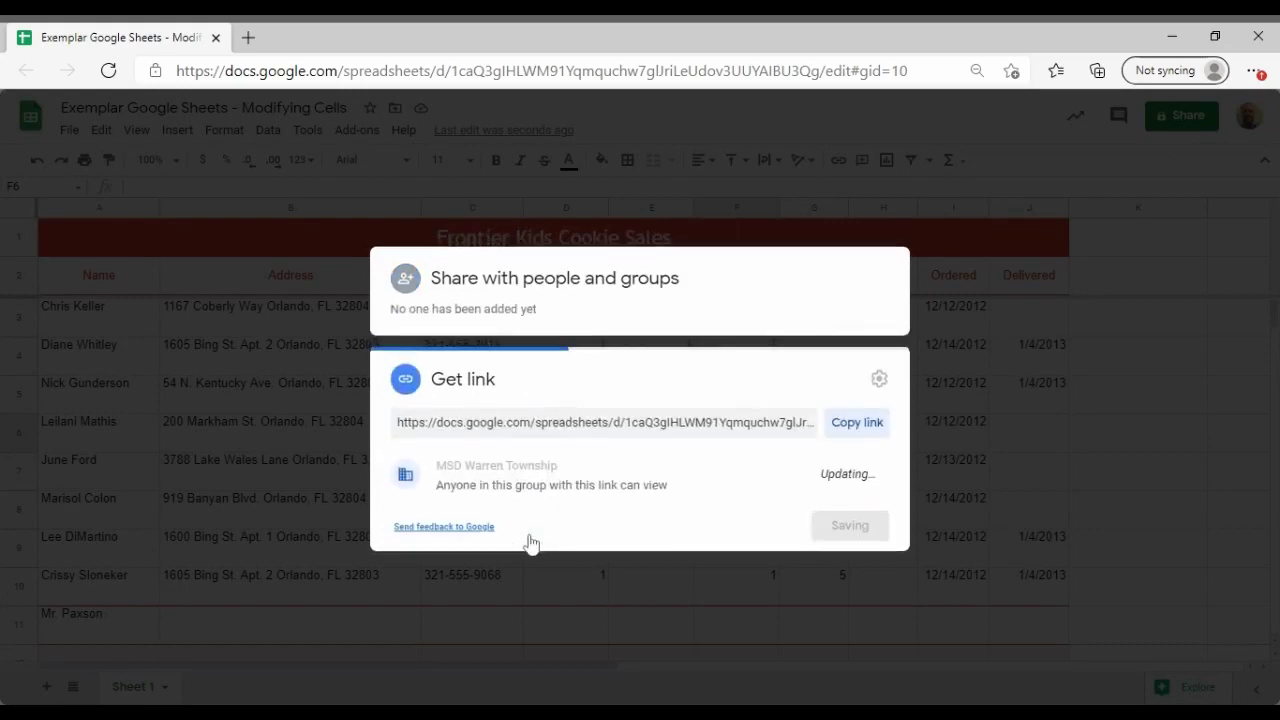
click(846, 430)
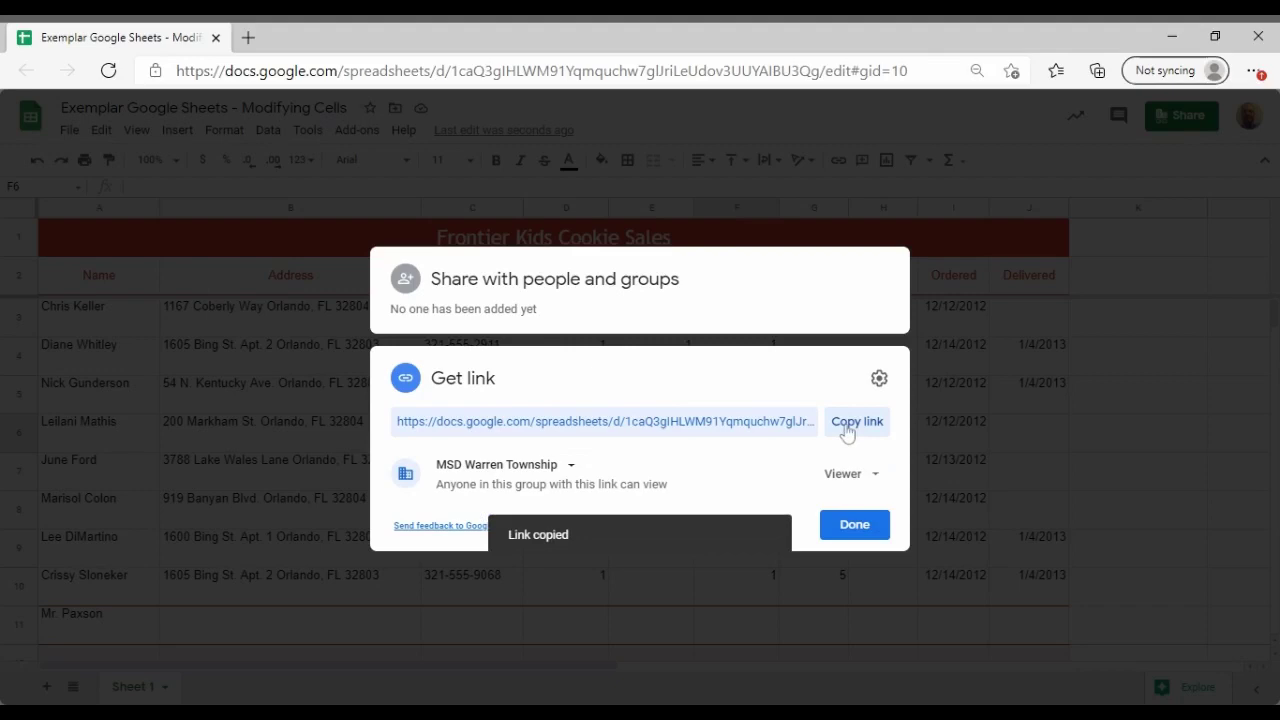
click(842, 525)
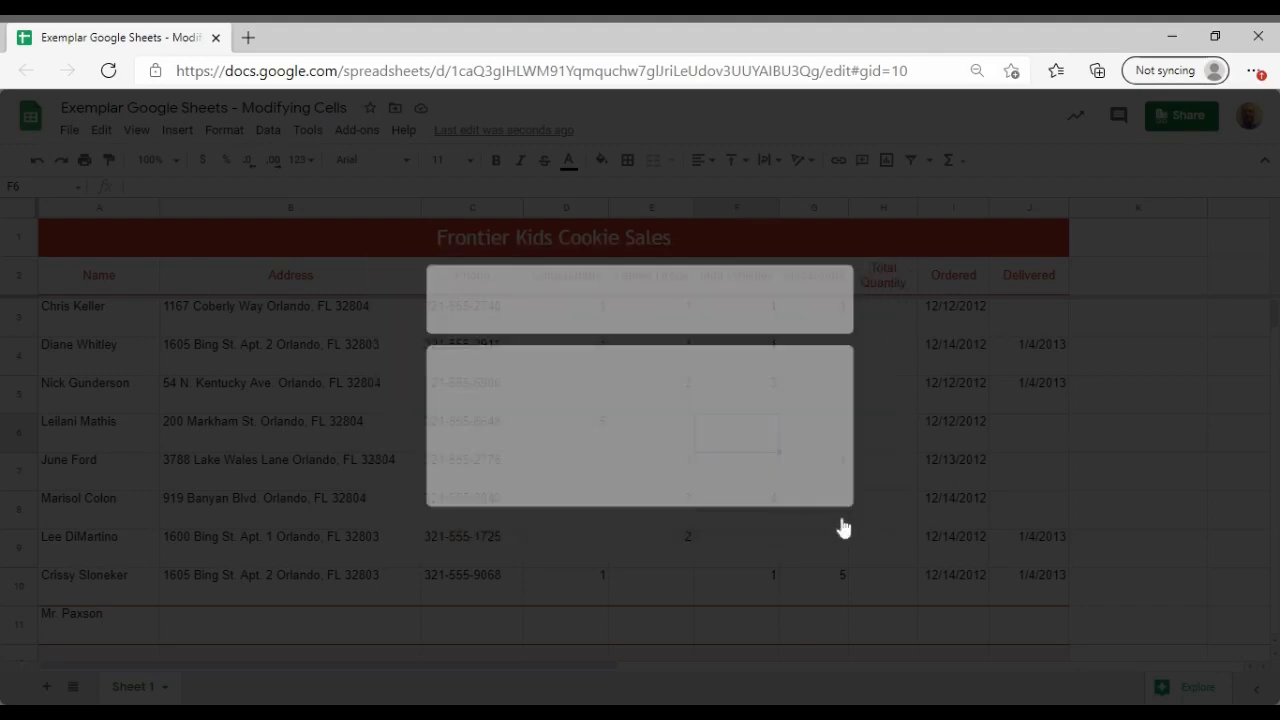